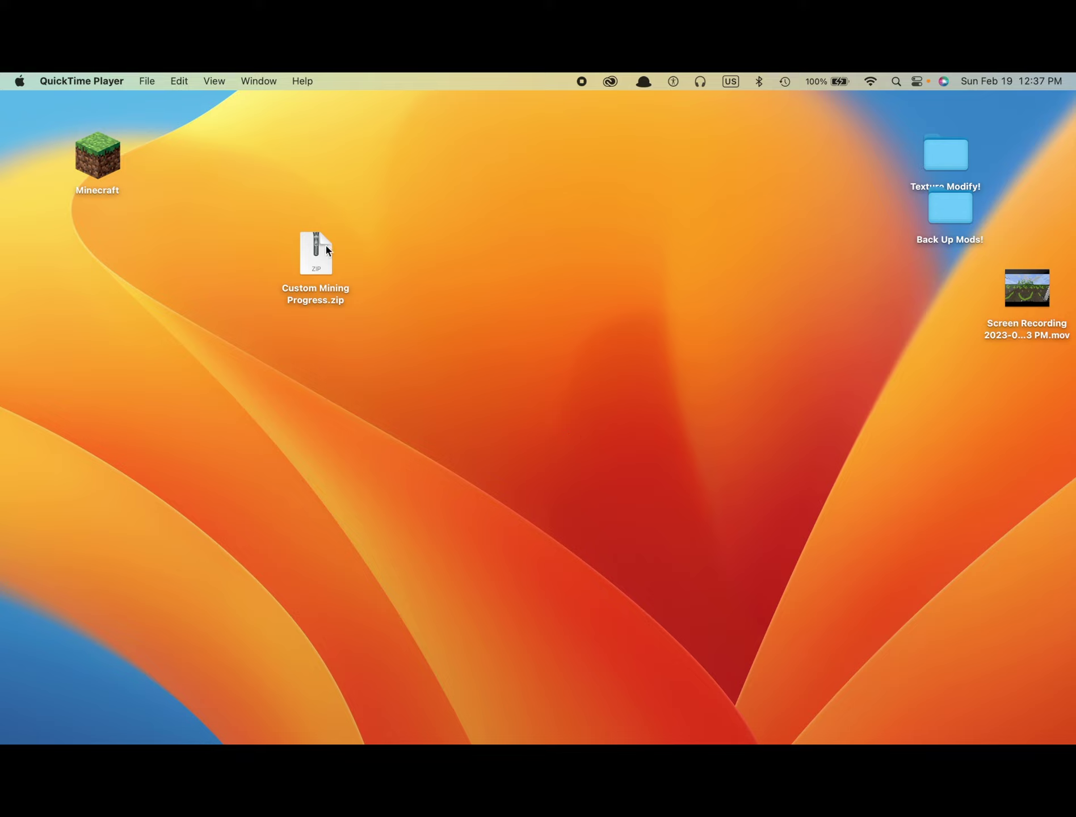
Bring Finder to the front by clicking the desktop
left_click(278, 190)
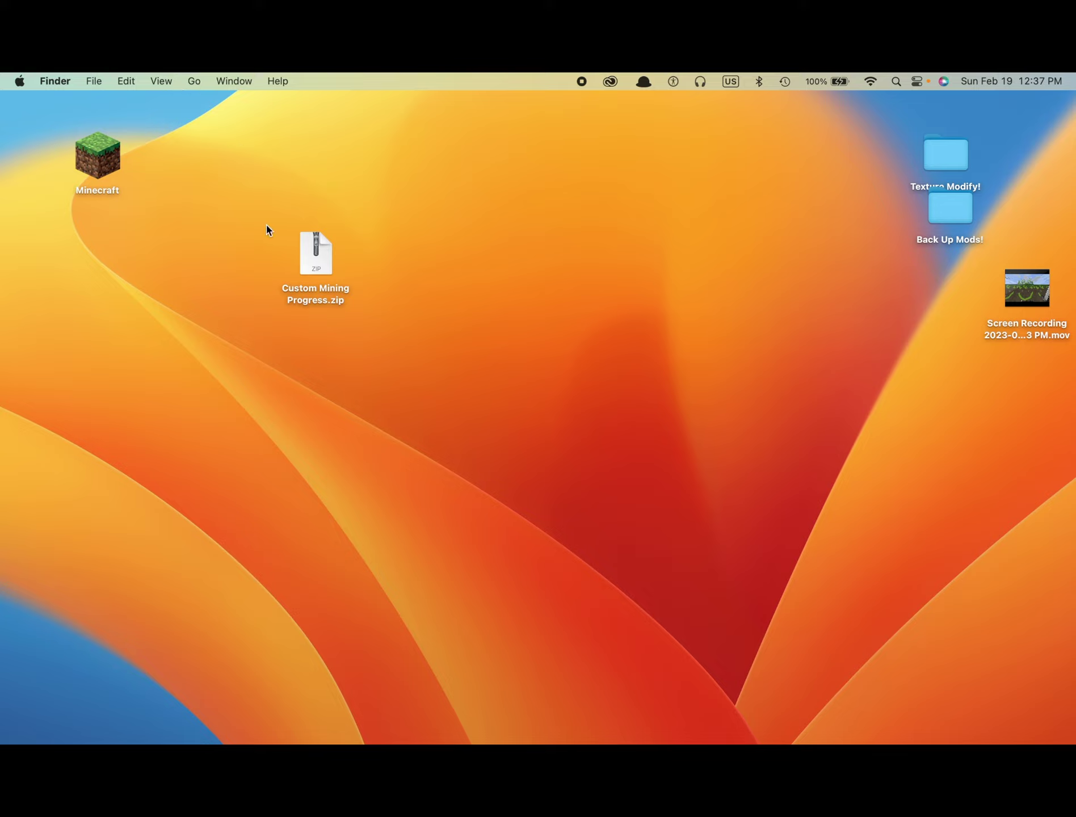
Go to Library > Application Support > minecraft > versions > fabric-loader-0.14.14-1.19.2
left_click(194, 80)
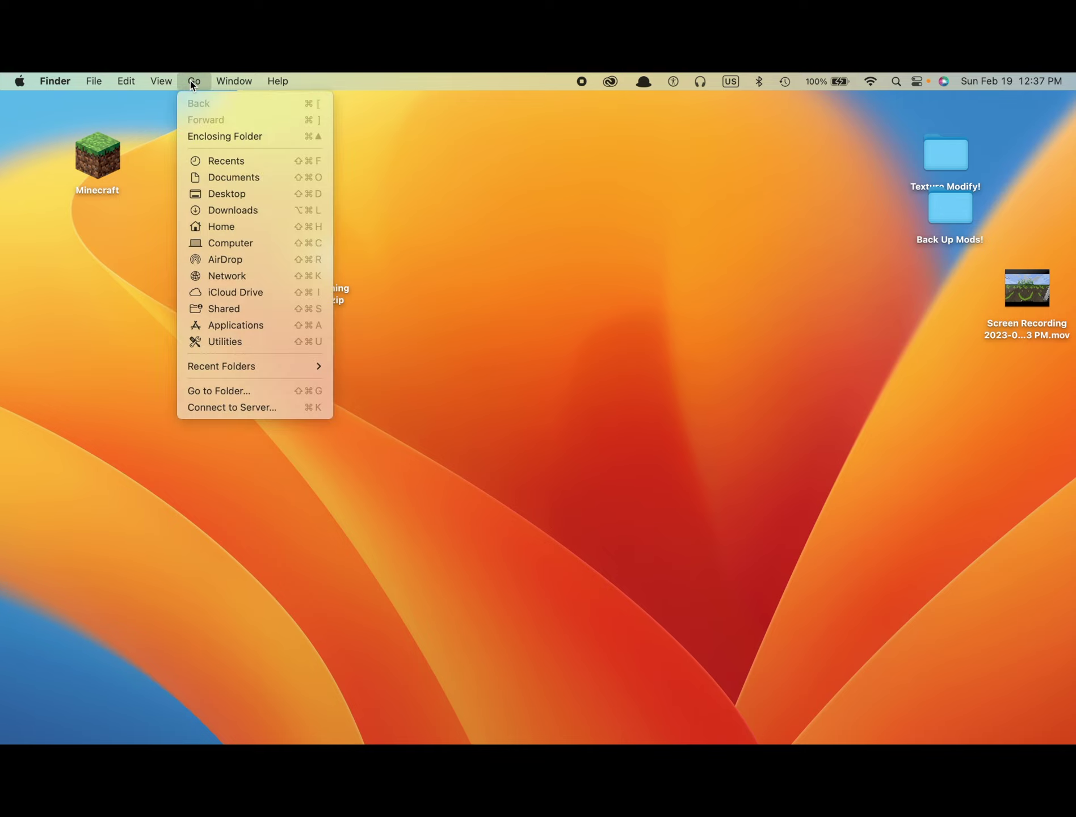
key("alt")
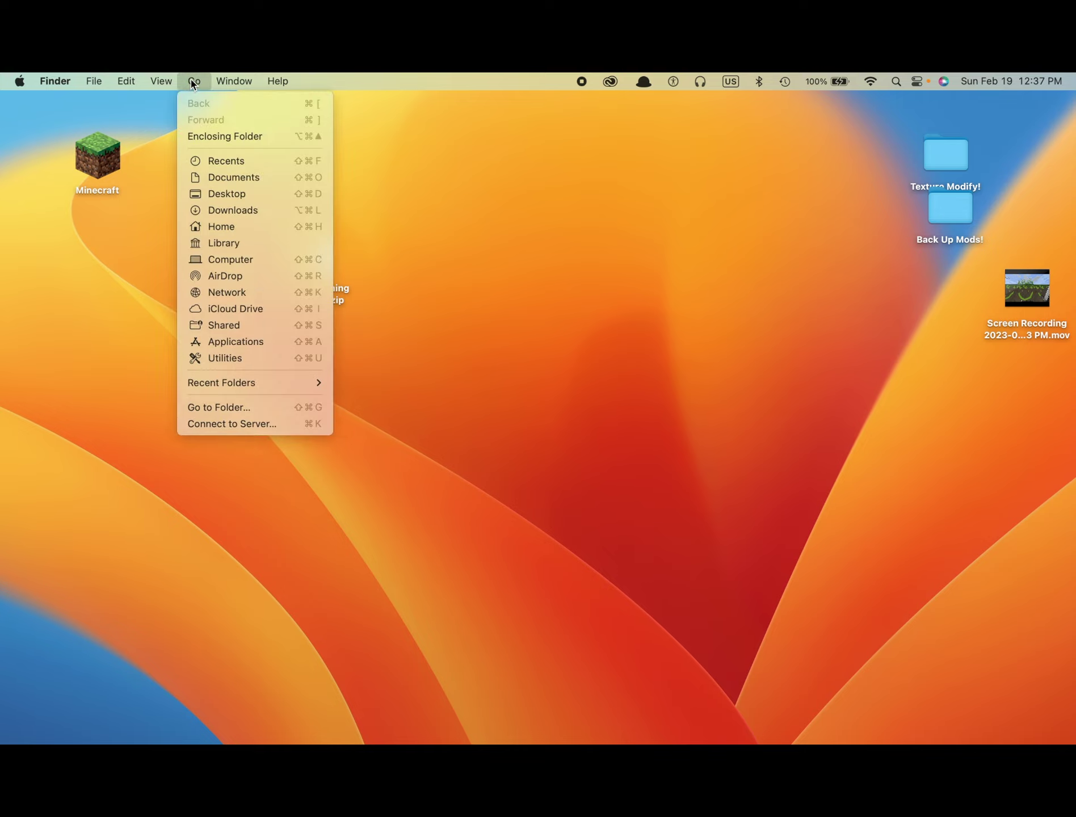
left_click(265, 248)
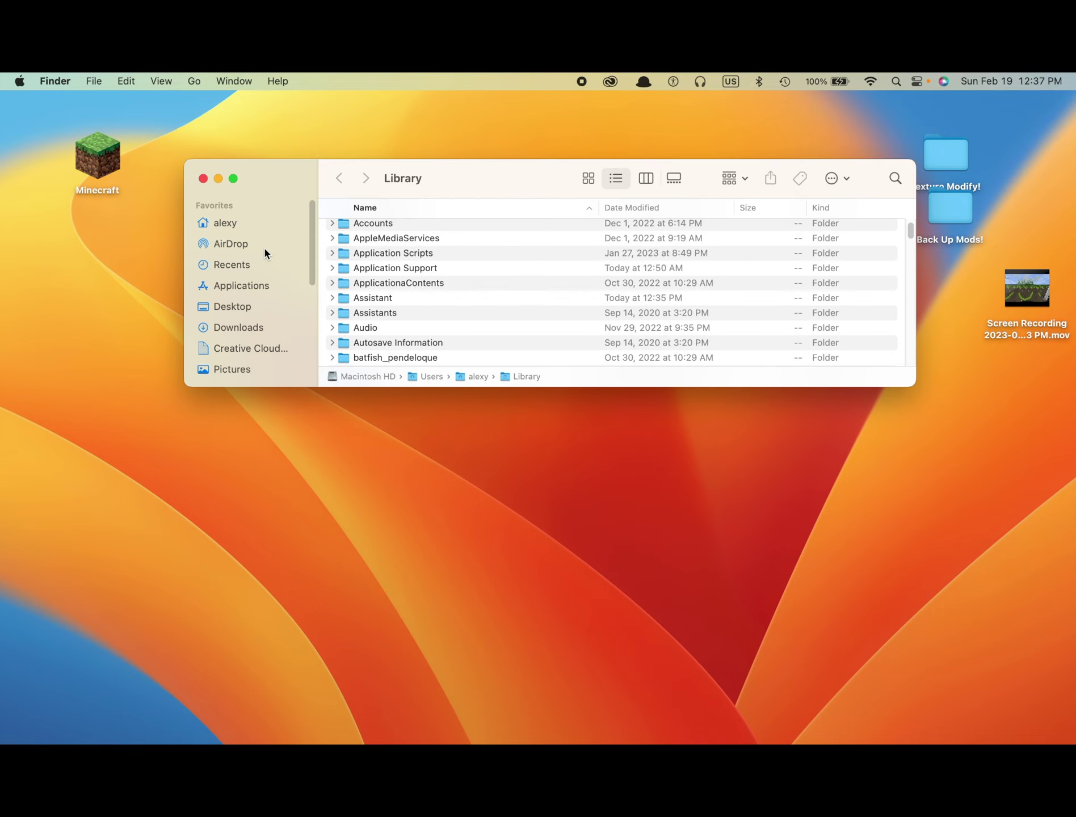
double_click(415, 268)
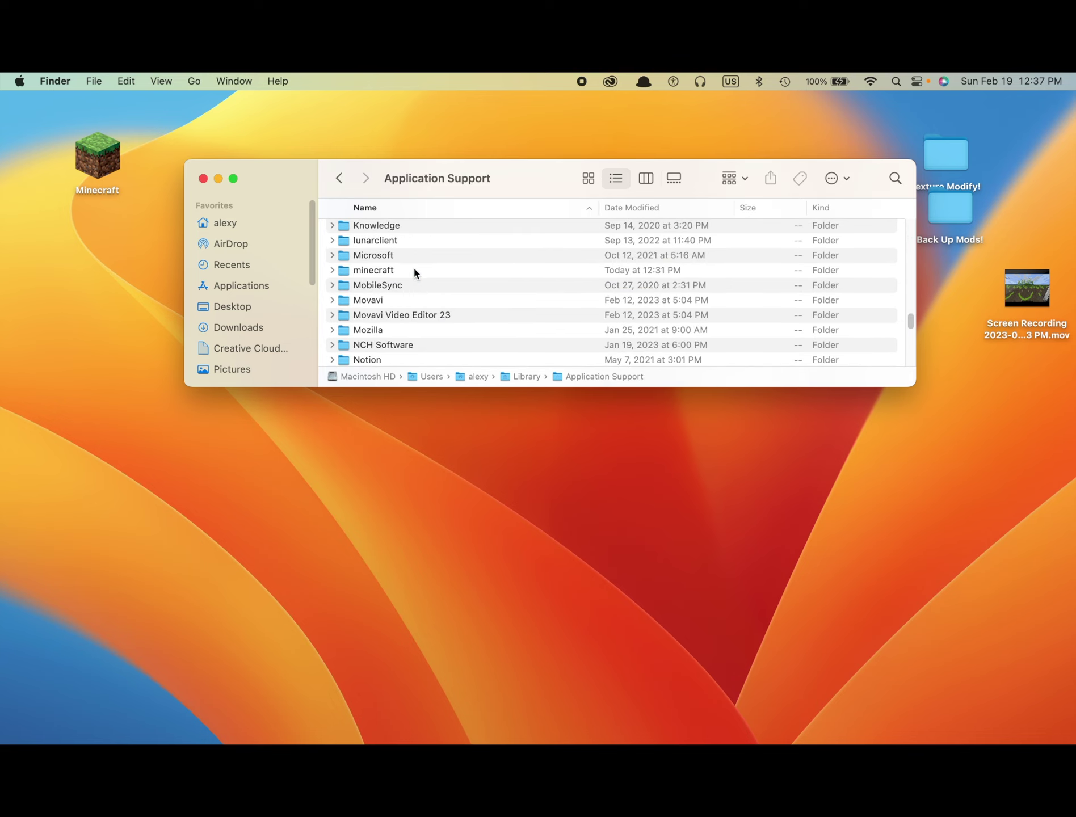
double_click(414, 270)
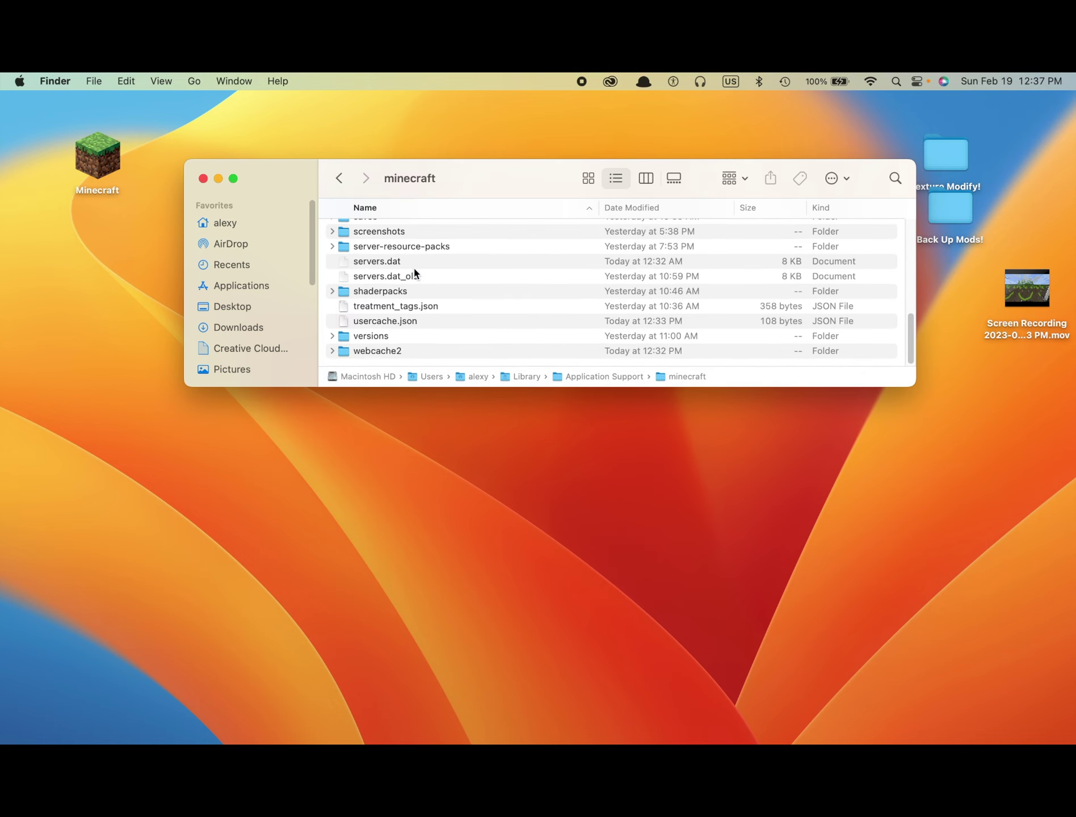
double_click(406, 335)
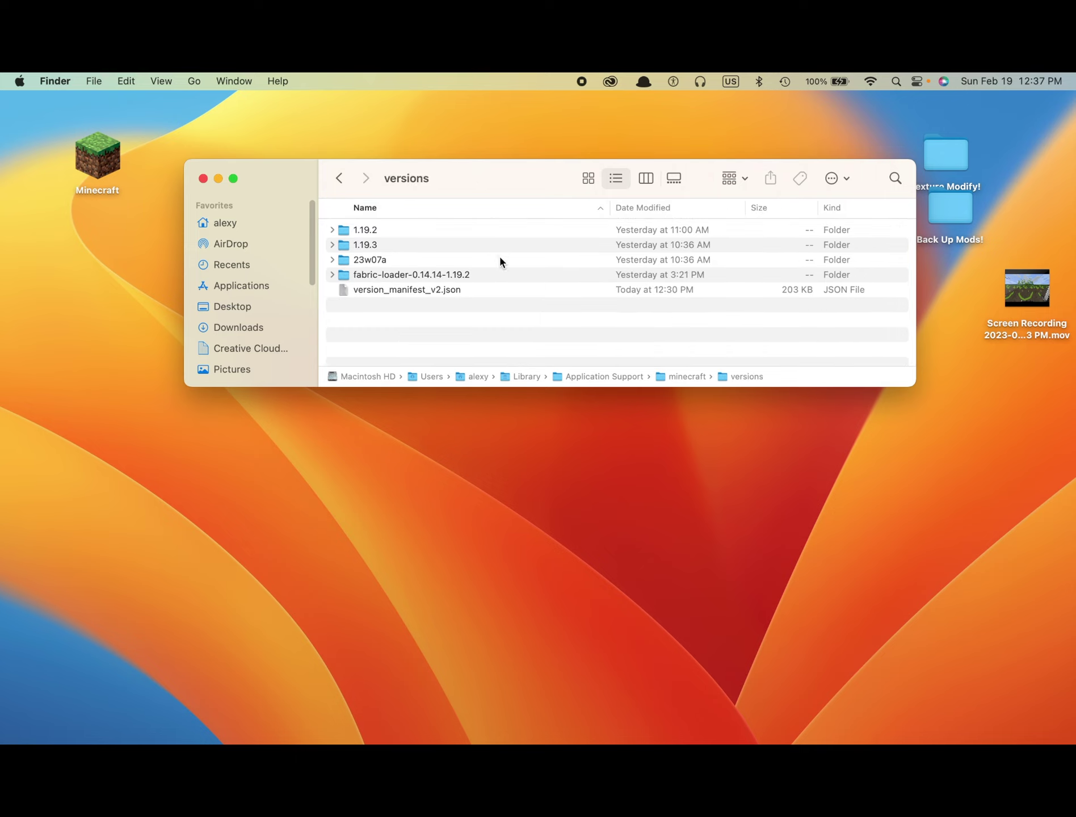
double_click(343, 277)
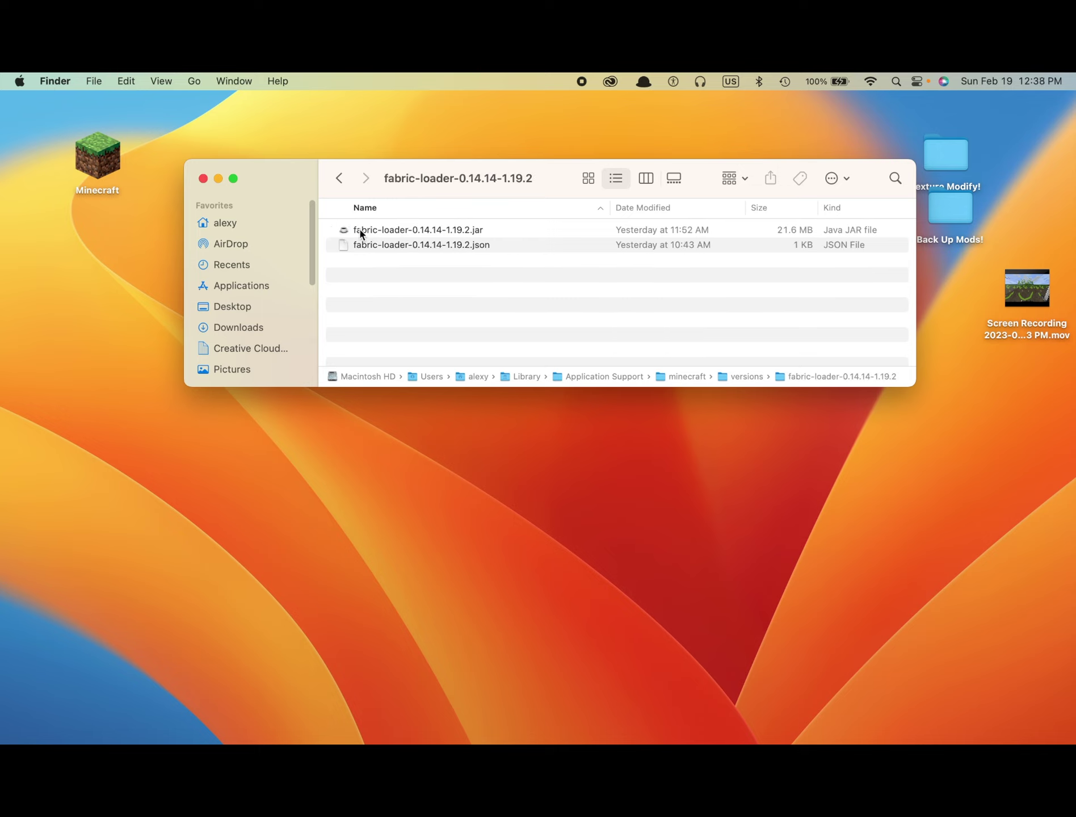
Copy the fabric-loader .jar onto the desktop, close the Finder window, and centre the copy
left_click(388, 231)
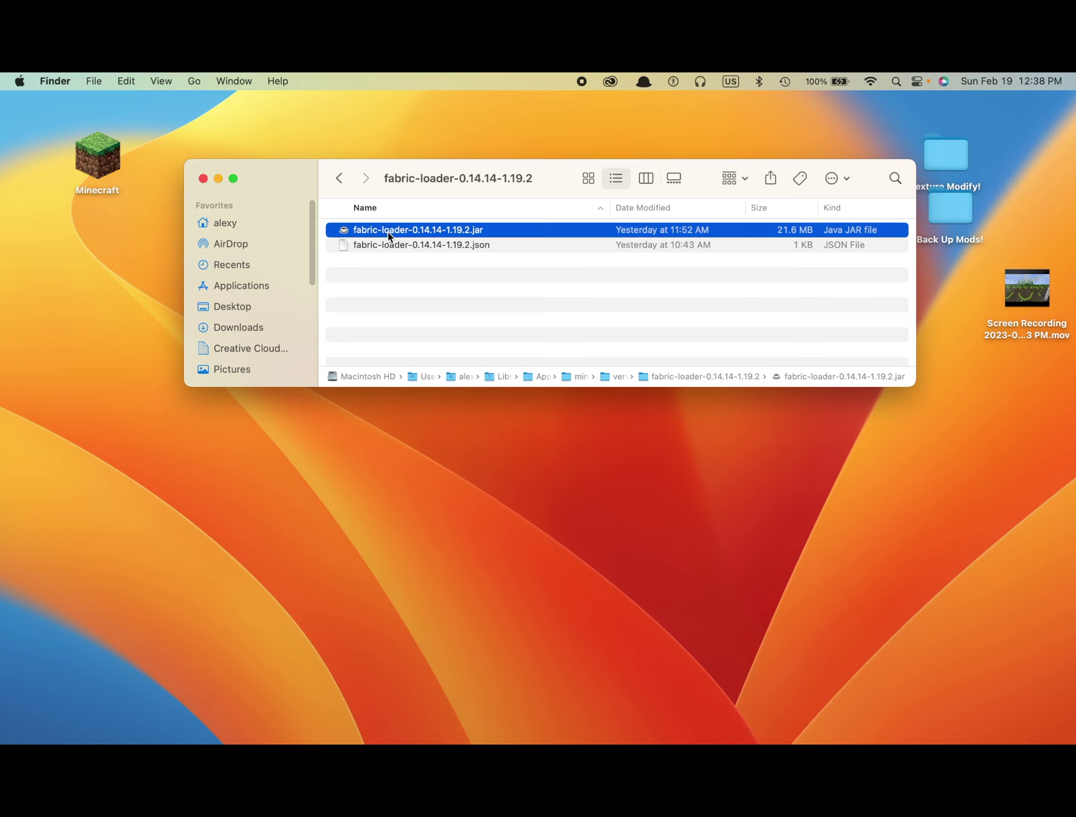
left_click(472, 479)
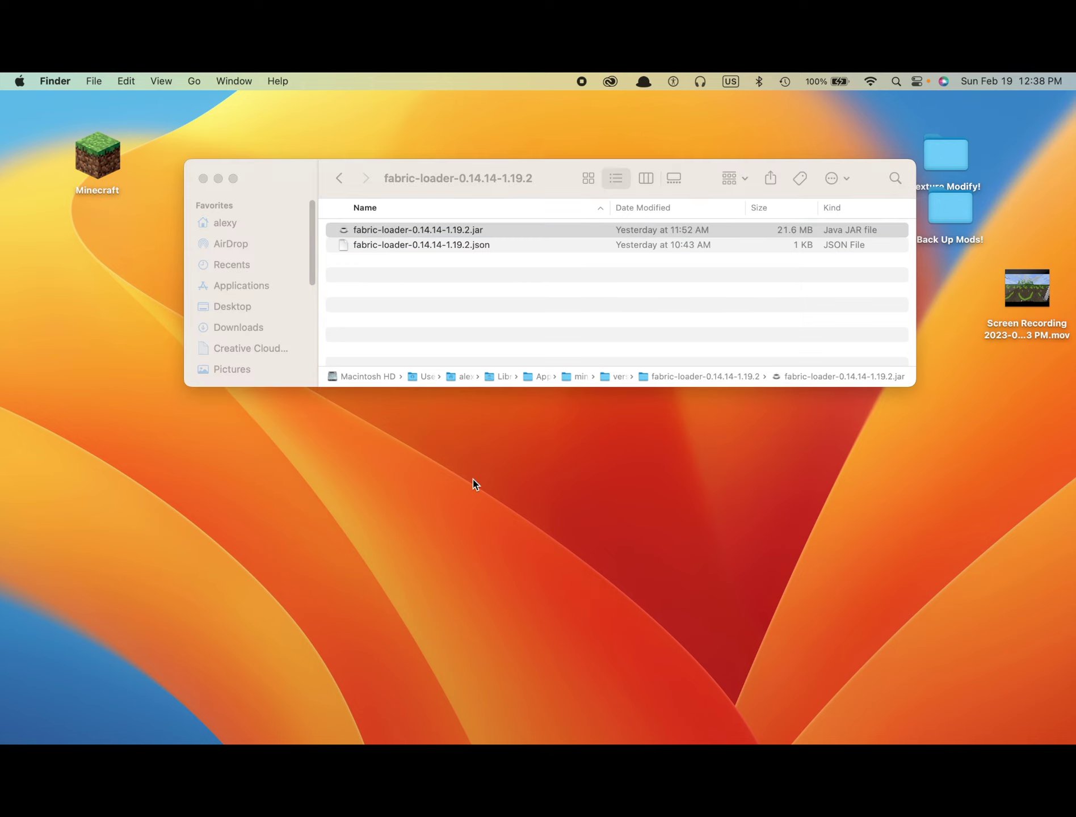
key("super+v")
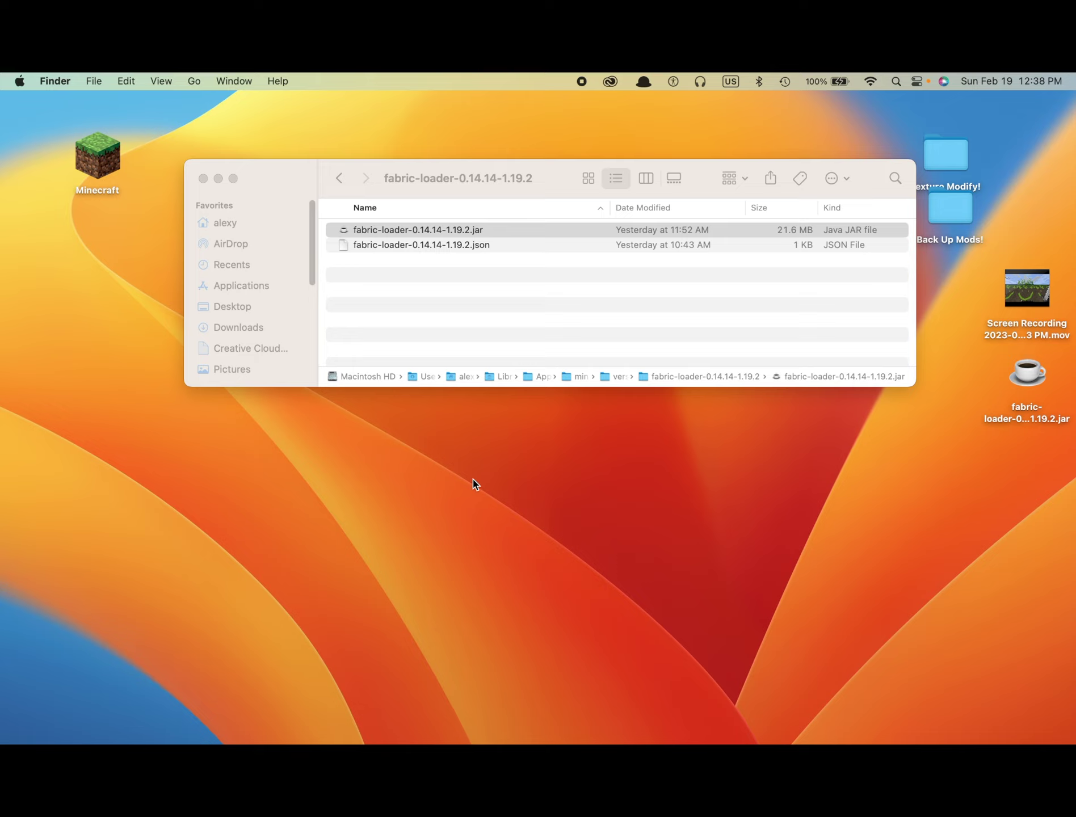
left_click(203, 179)
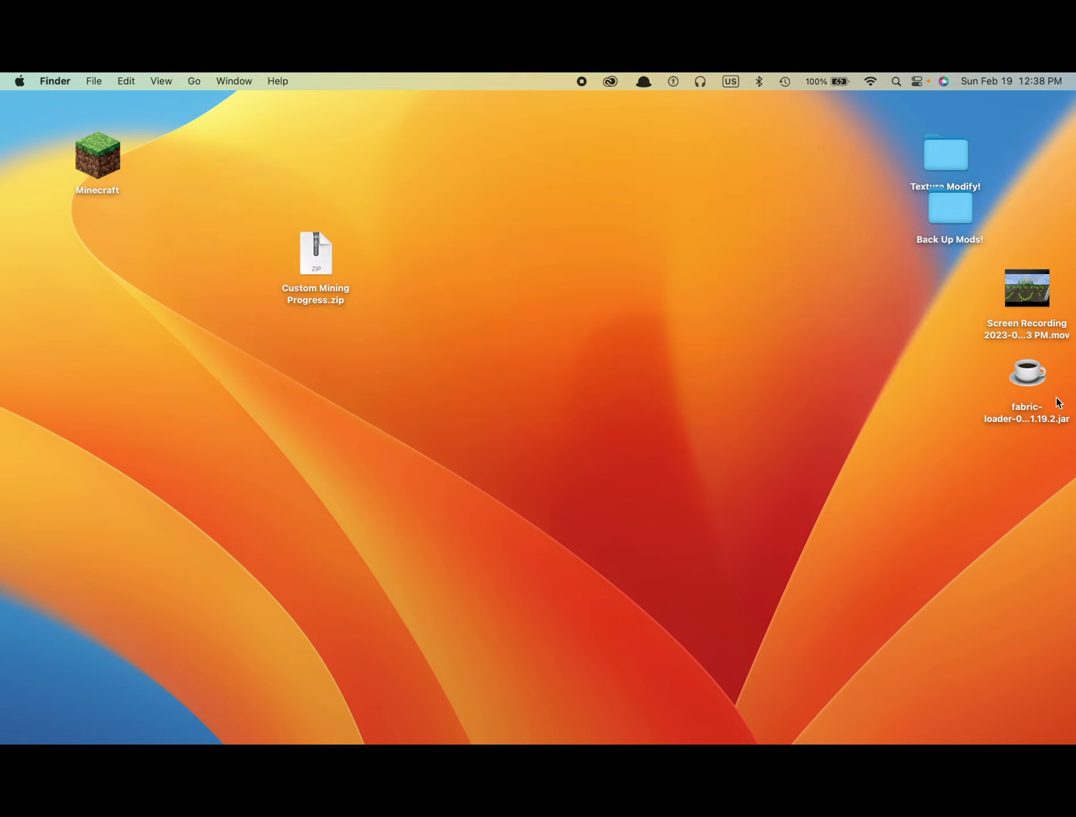
left_click_drag(1026, 392, 515, 250)
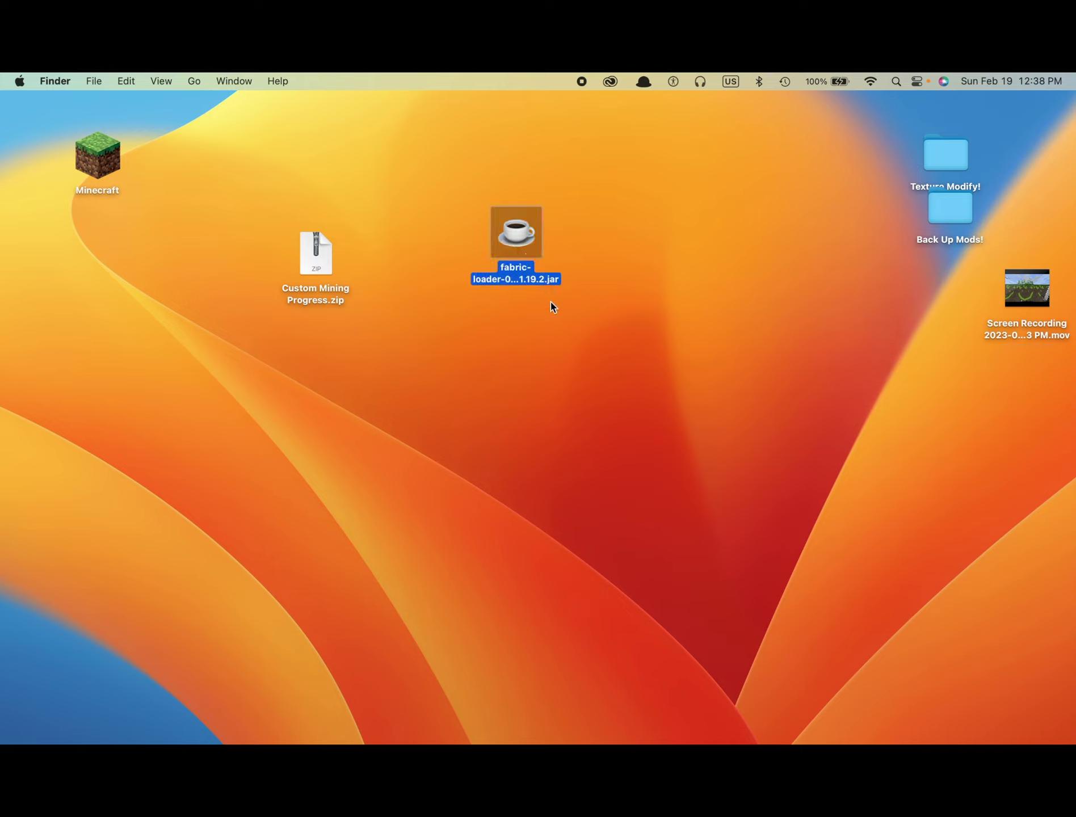
Rename the copy to fabric-loader-0.14.14-1.19.2.zip, confirming the .zip extension
key("Return")
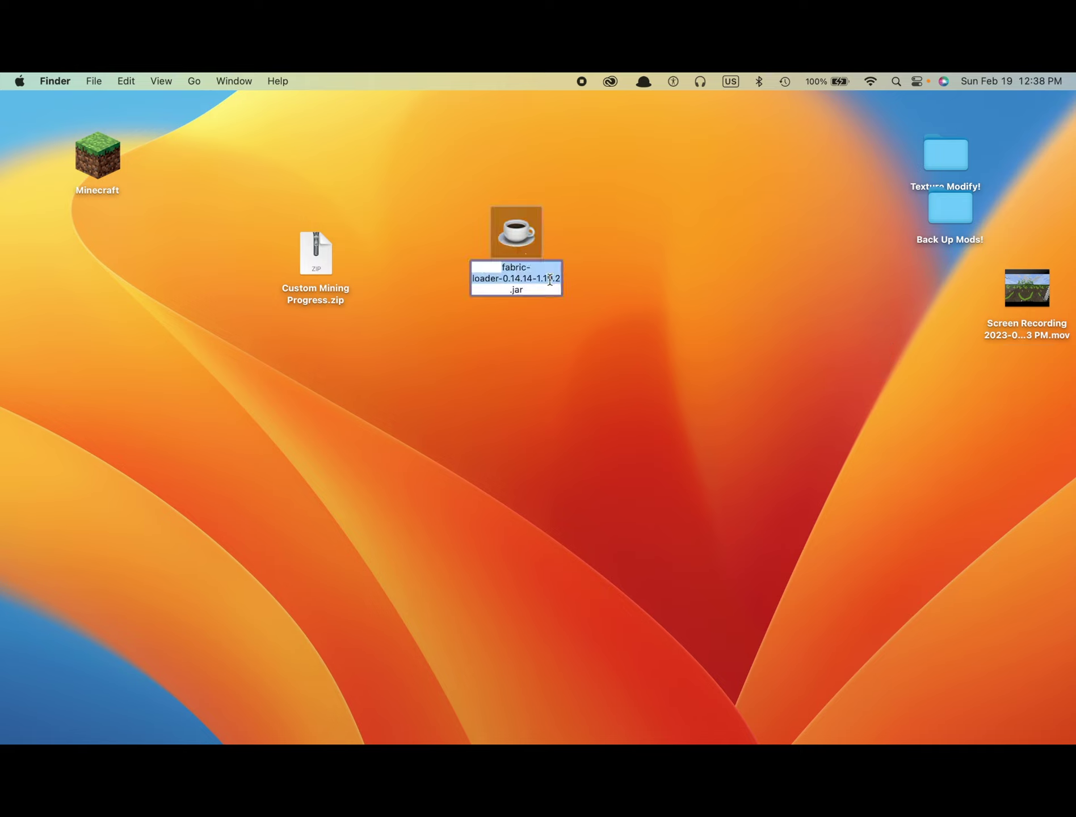
left_click(541, 288)
key("BackSpace")
key("BackSpace")
key("BackSpace")
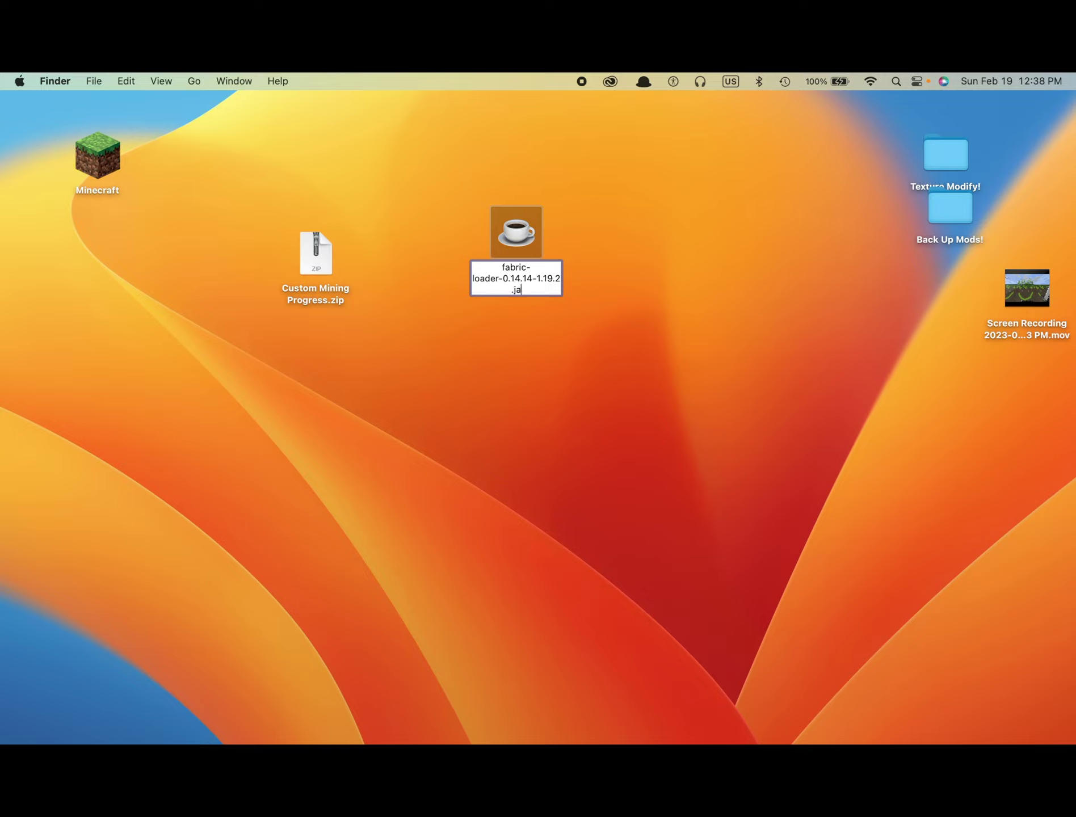
type("zip")
key("Return")
left_click(566, 364)
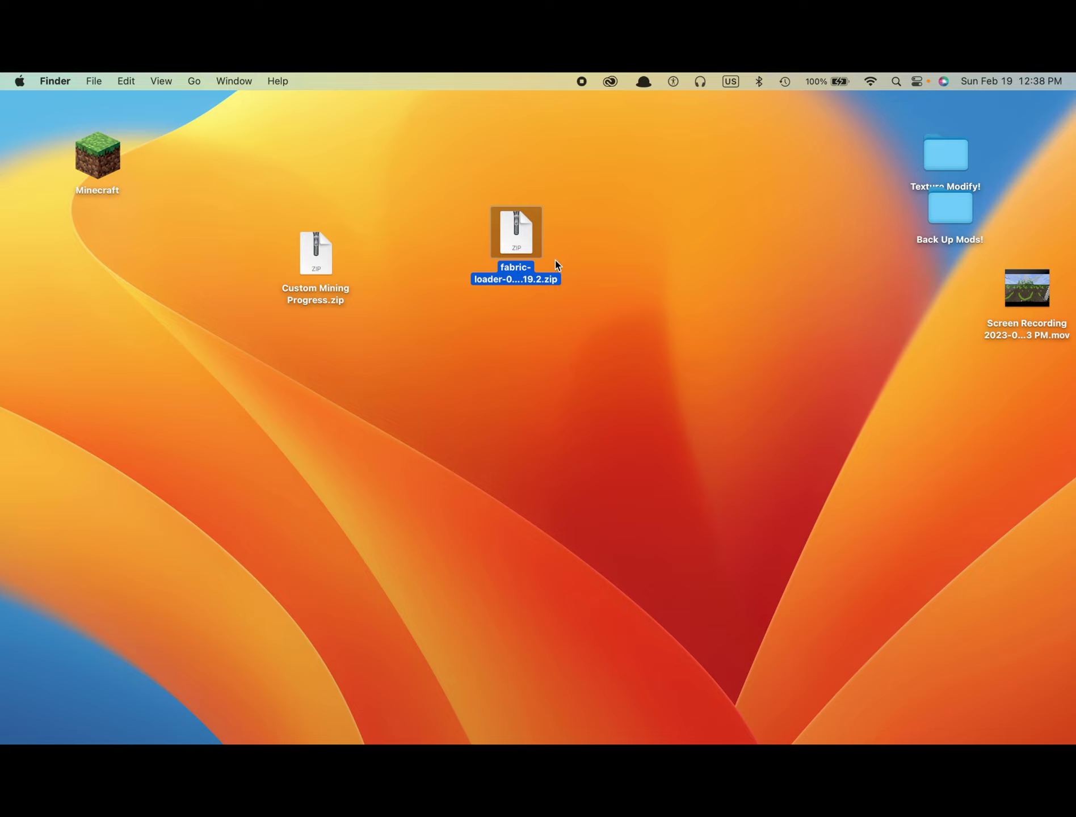
Expand fabric-loader-0.14.14-1.19.2.zip with Archive Utility and move the zip icon to the upper left
double_click(513, 230)
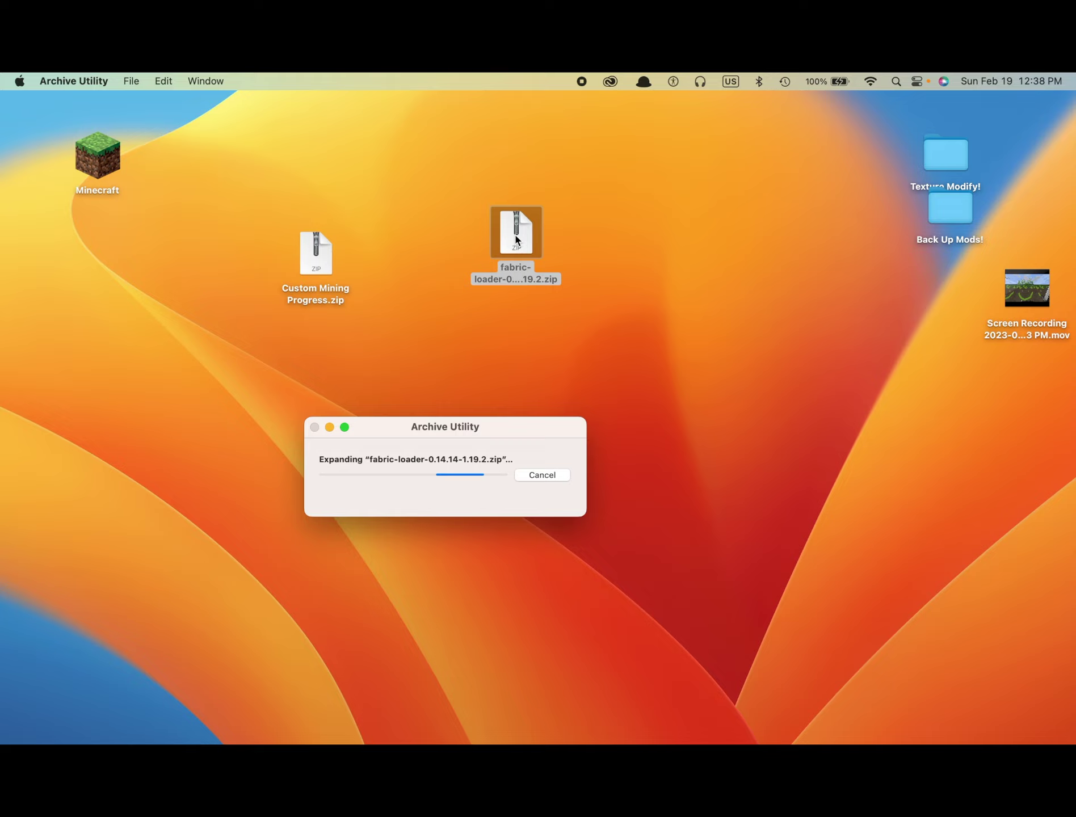
left_click_drag(513, 229, 318, 160)
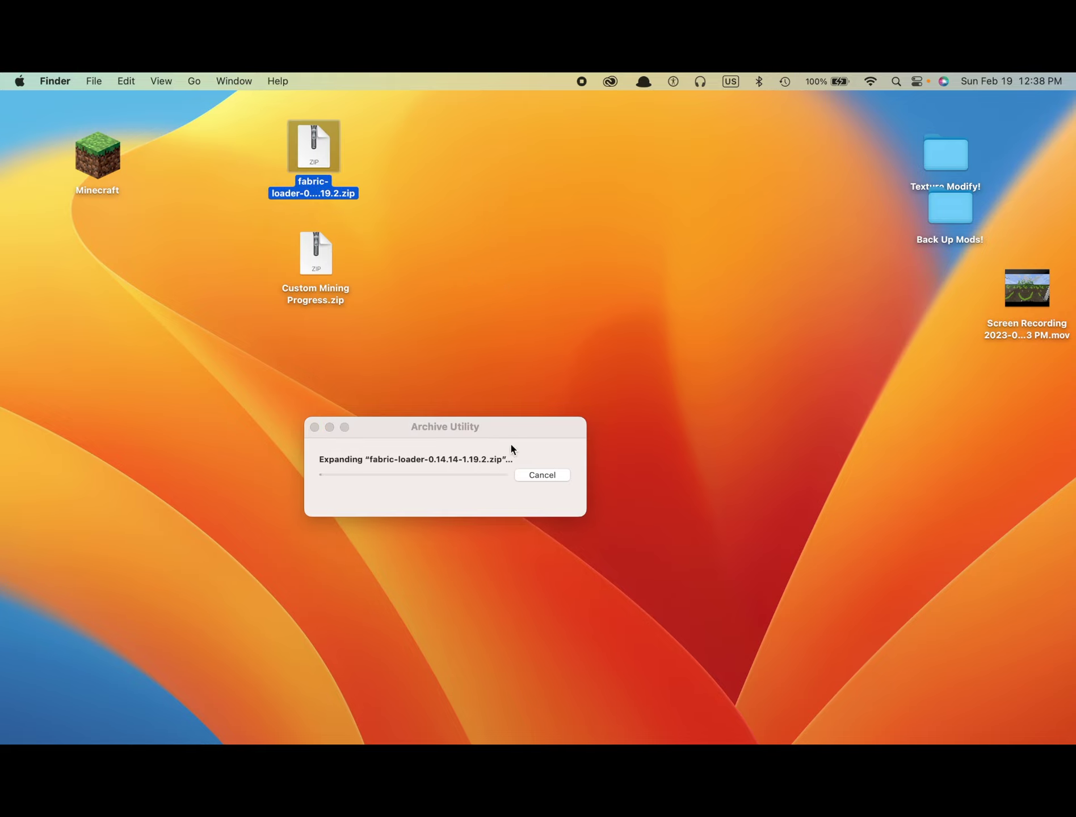
left_click_drag(455, 425, 557, 305)
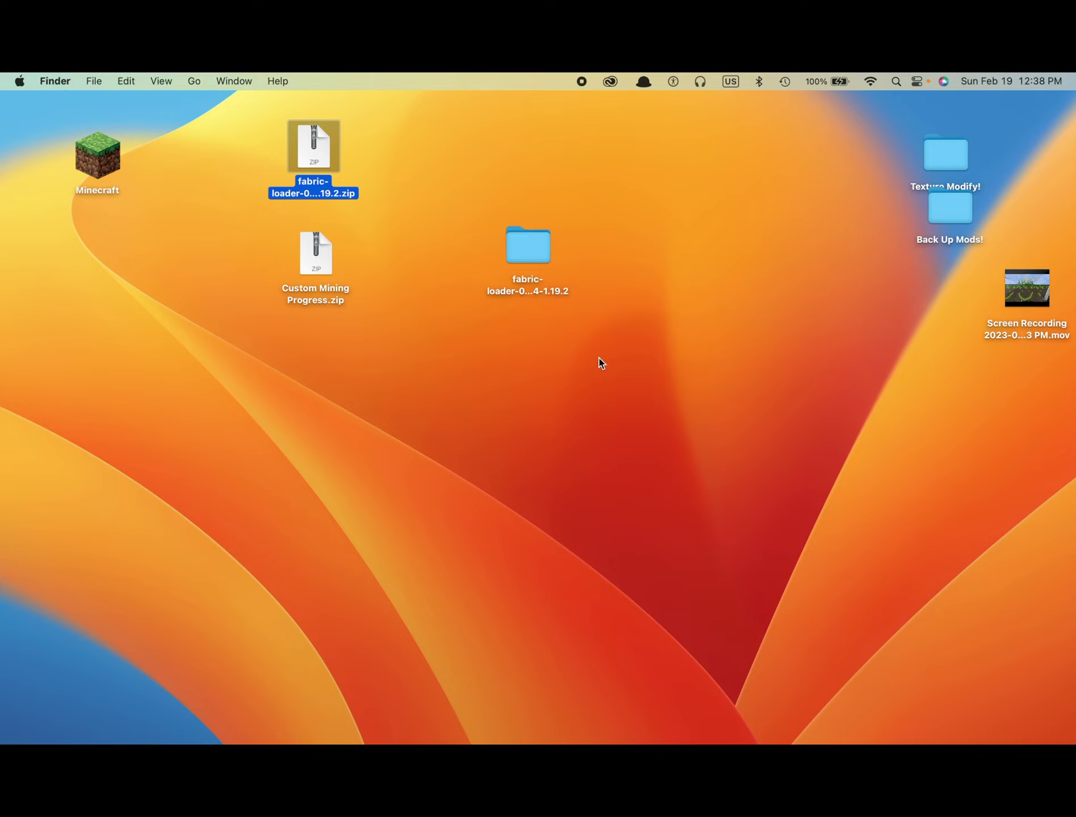
Open the extracted fabric-loader folder and drag its assets folder onto the desktop
left_click_drag(533, 269, 502, 203)
double_click(502, 202)
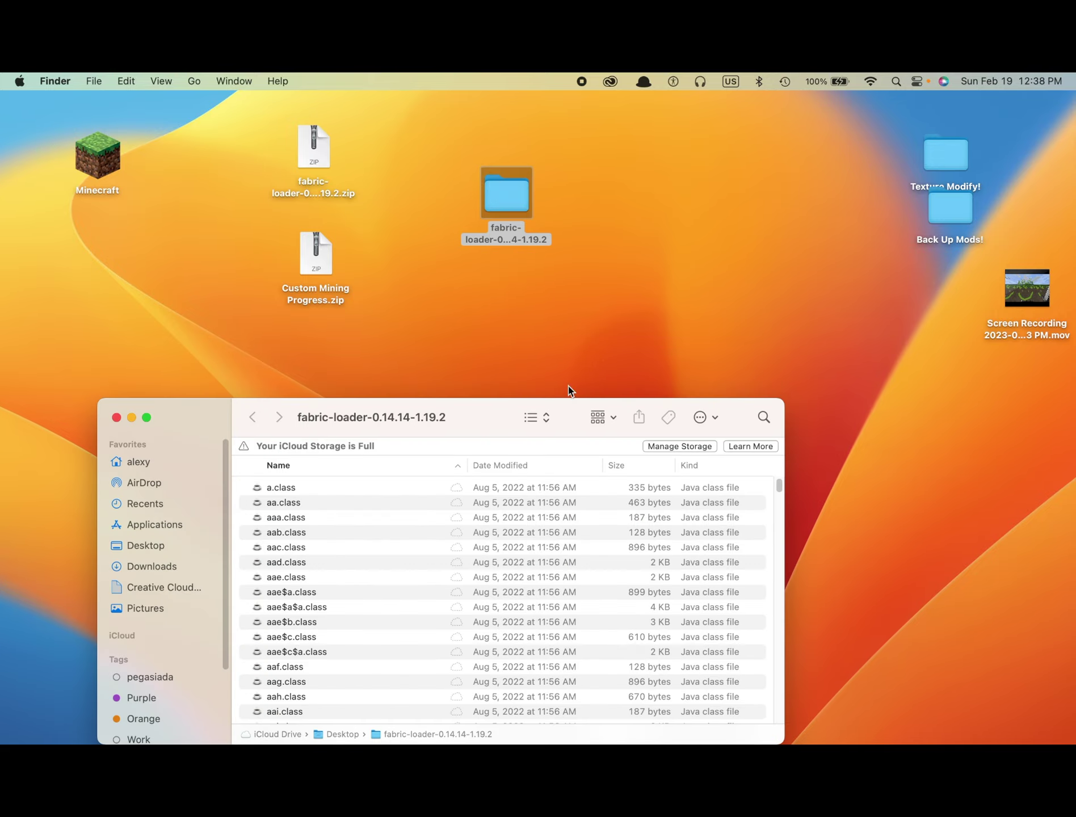
scroll(375, 540, "down", 15)
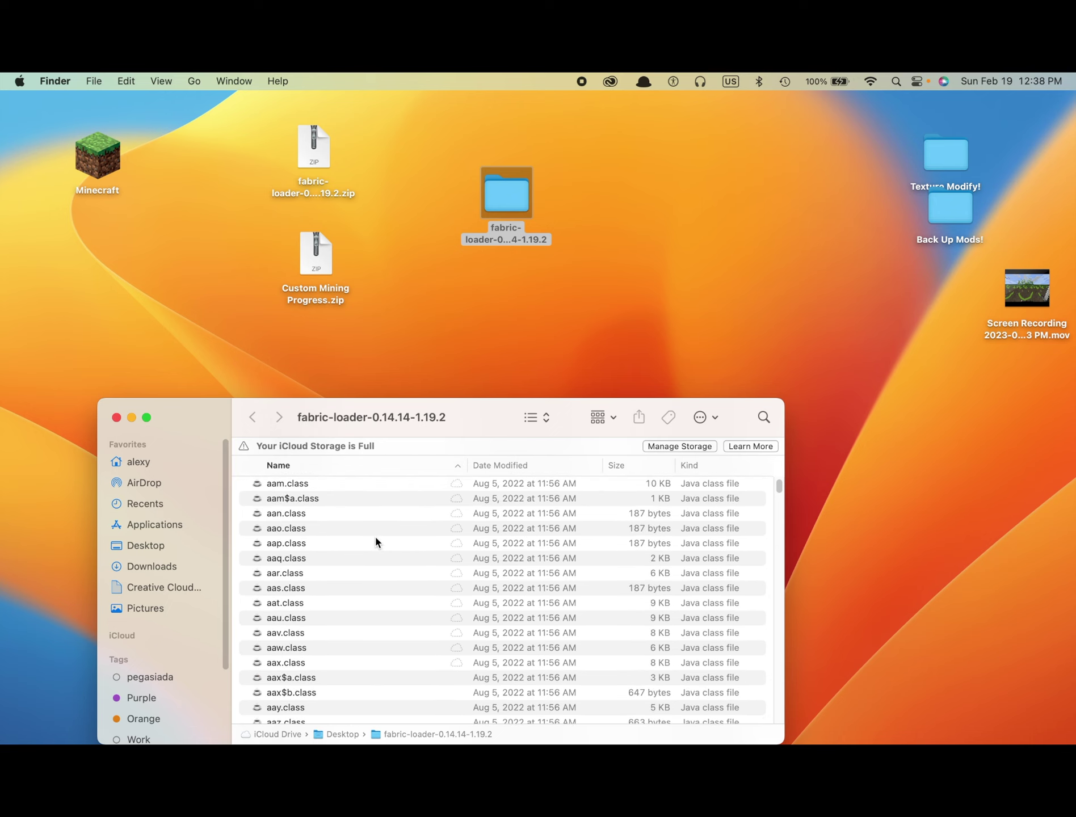
scroll(376, 537, "down", 20)
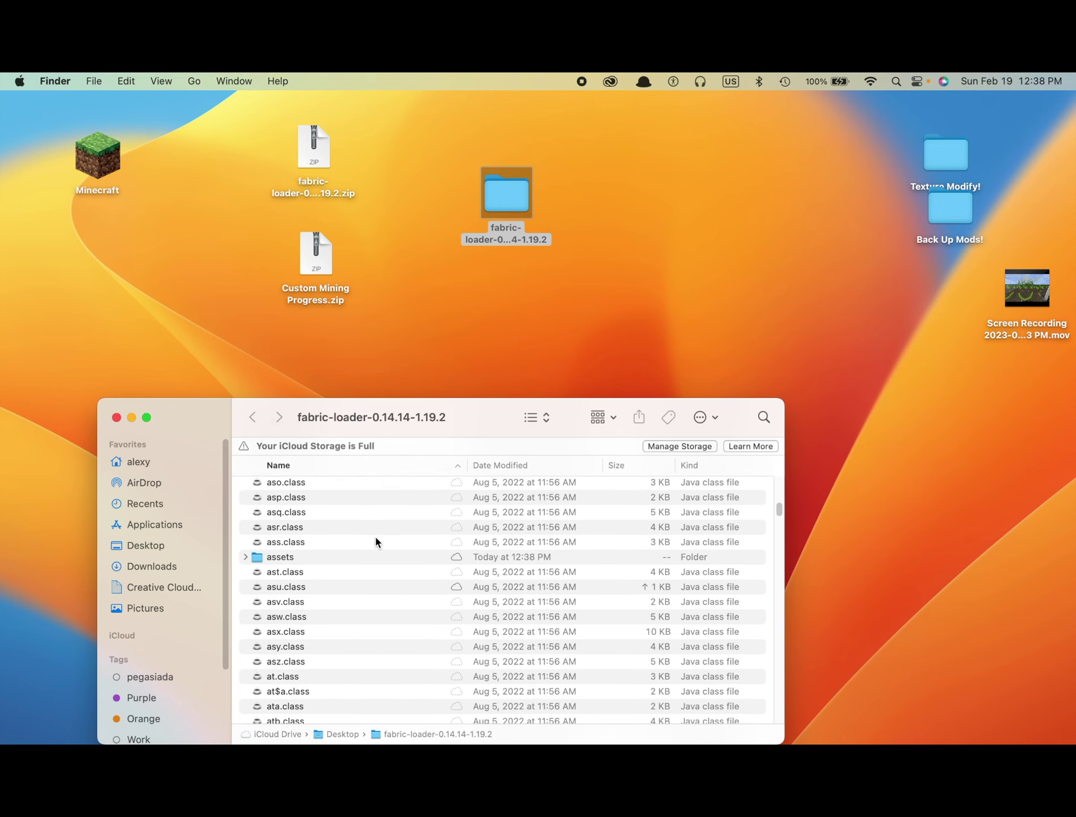
left_click_drag(257, 505, 642, 227)
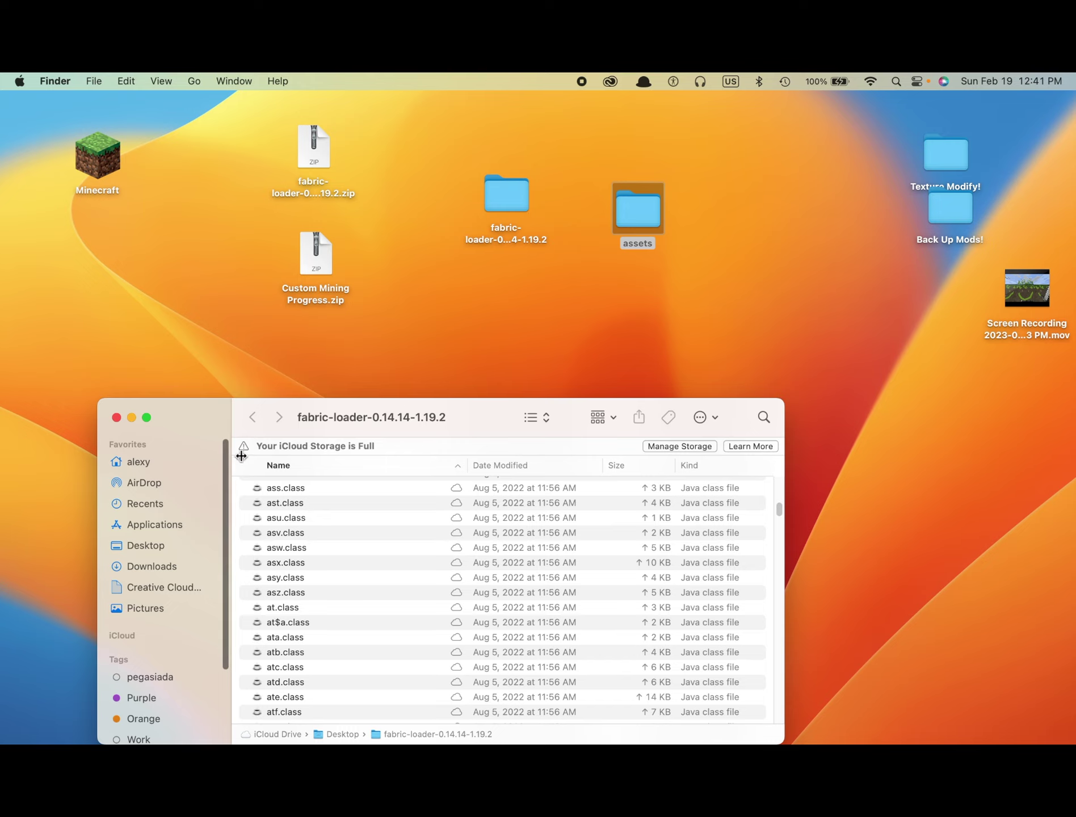
Close the fabric-loader window and create a new desktop folder named mc
left_click(116, 418)
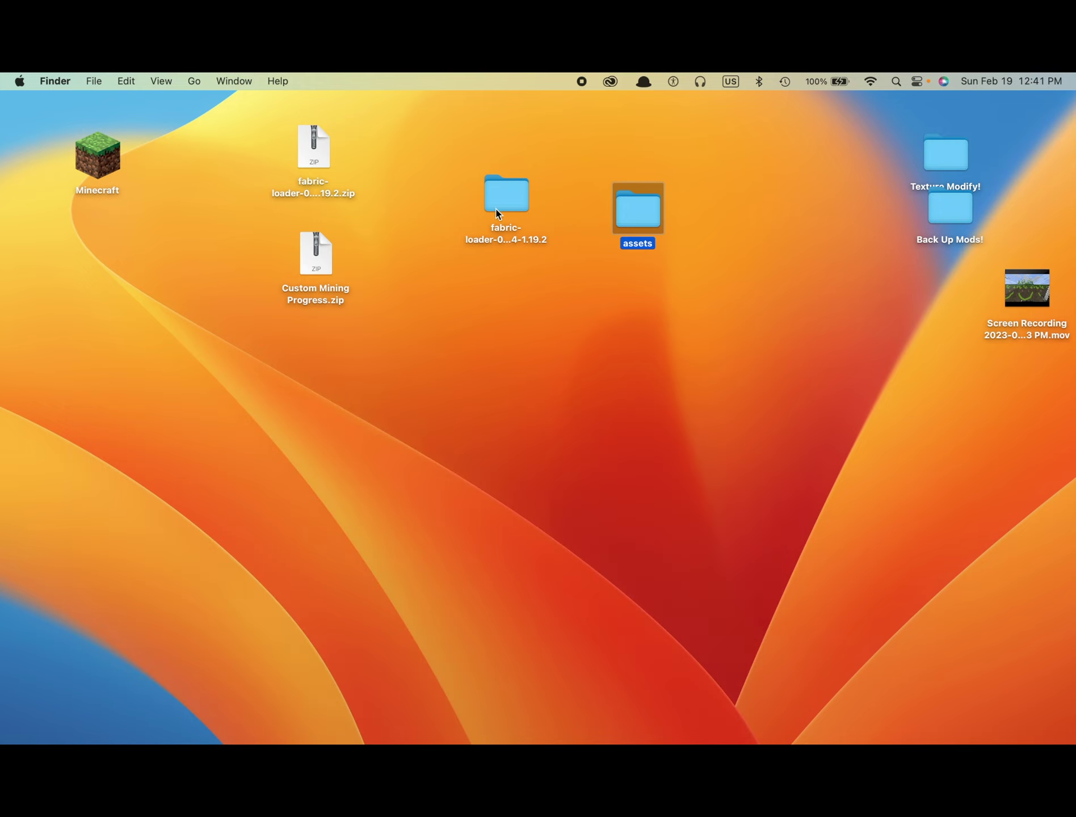
left_click_drag(508, 218, 490, 155)
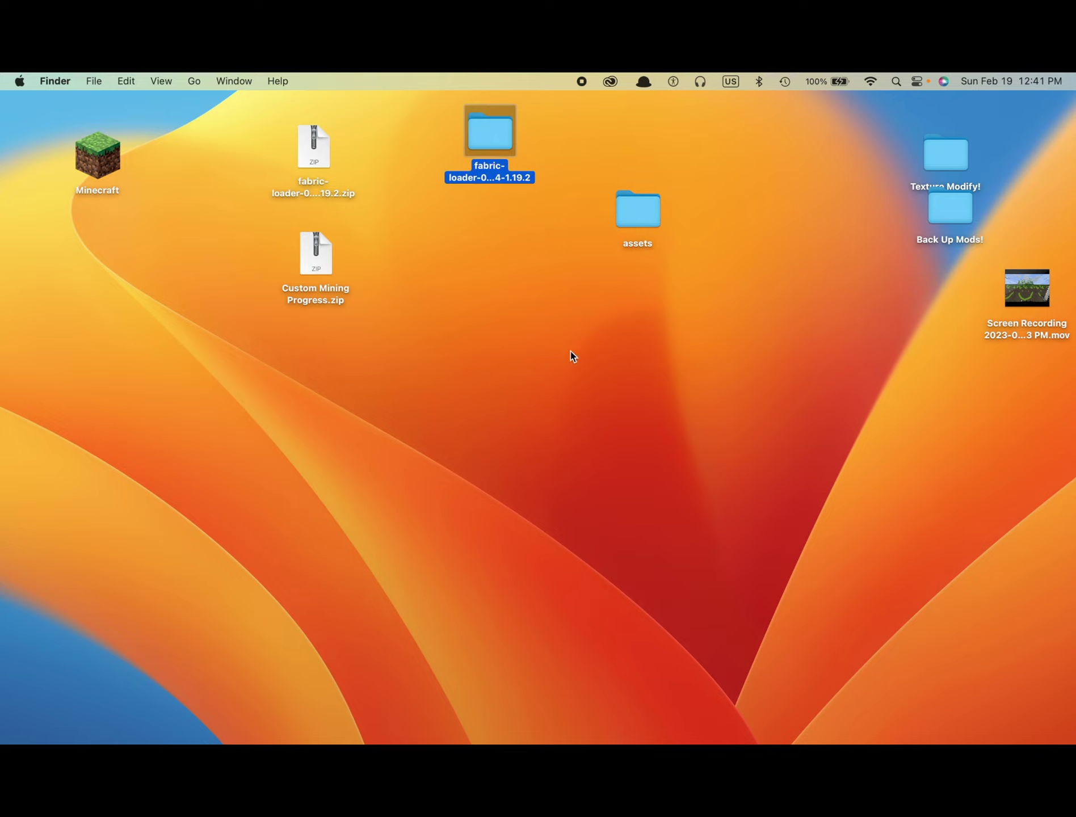
right_click(514, 373)
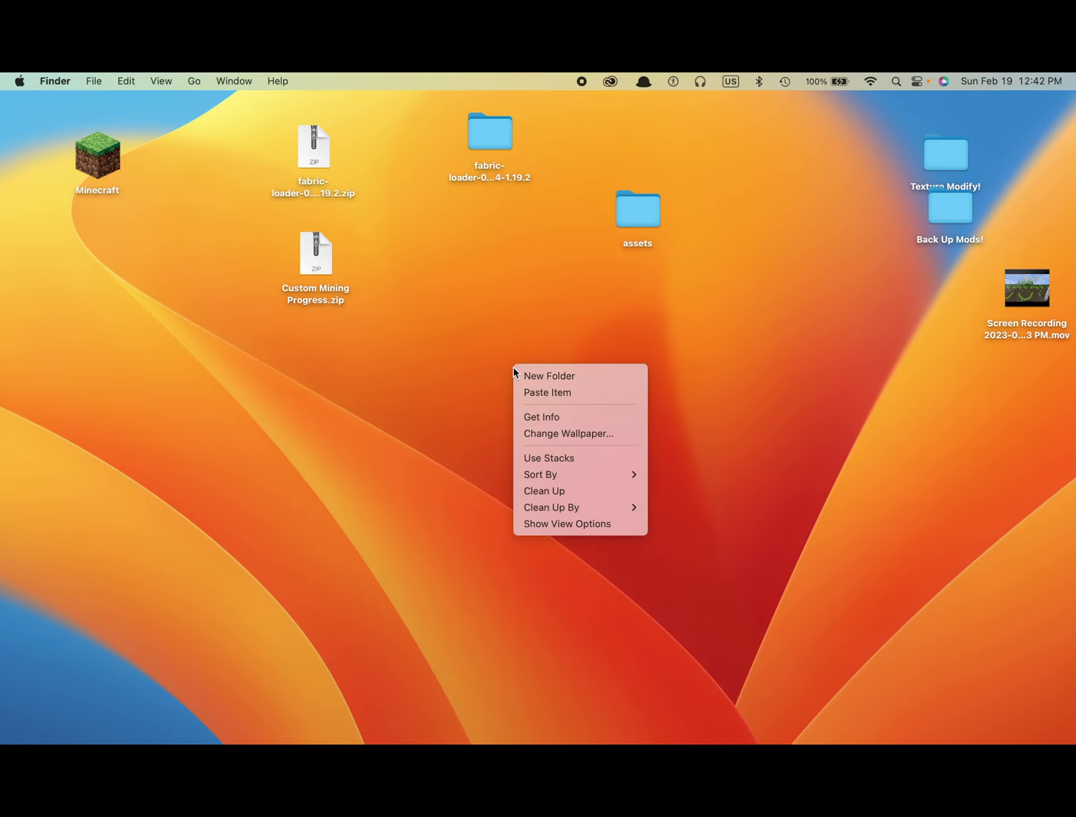
left_click(544, 377)
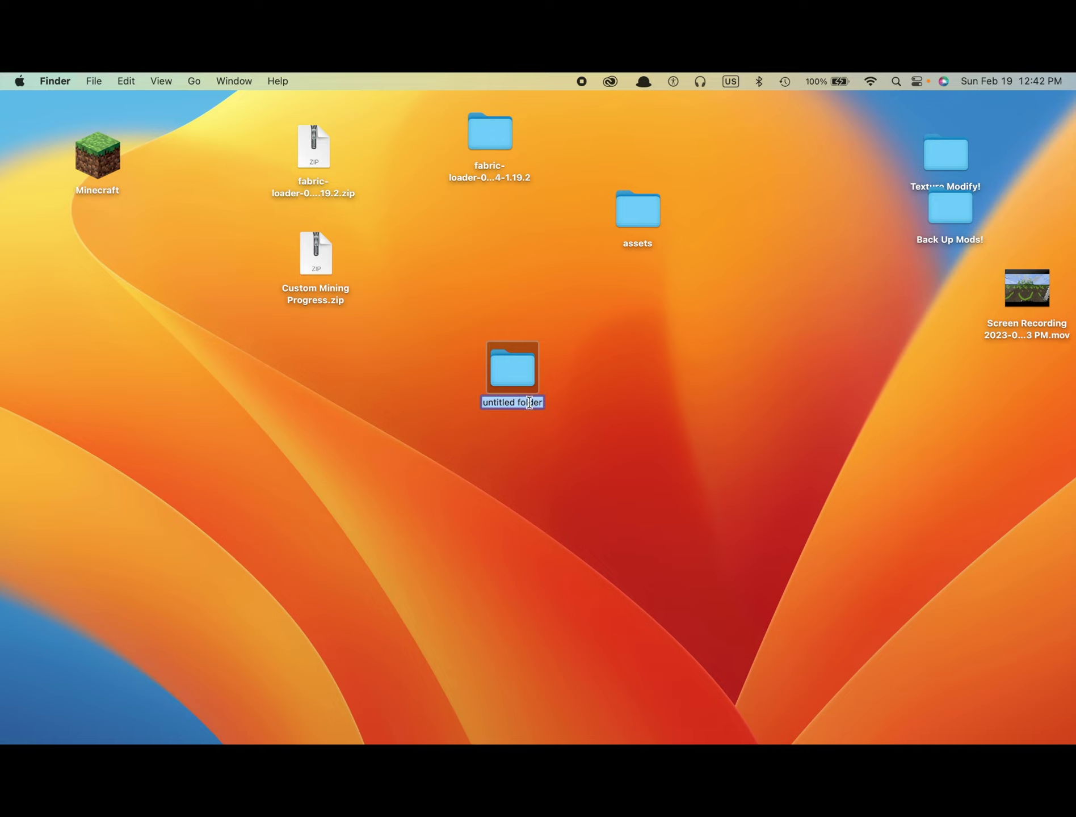
left_click(529, 403)
triple_click(530, 403)
key("BackSpace")
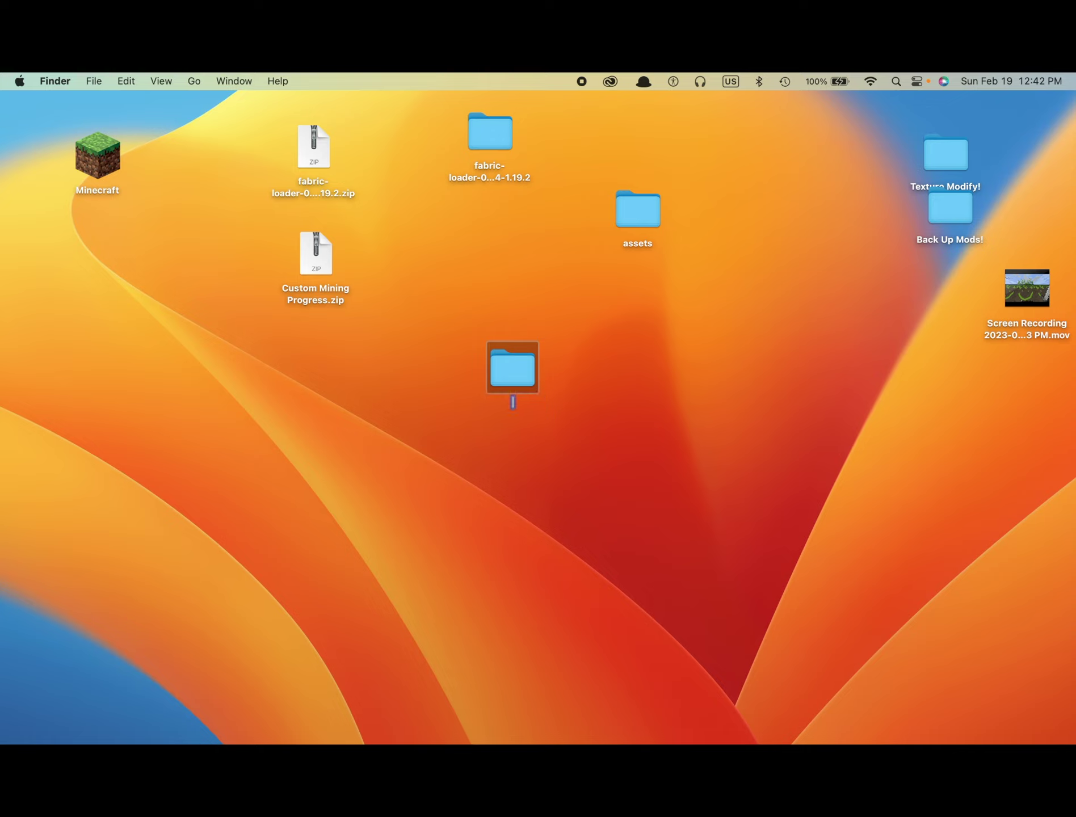
type("mc")
key("Return")
Open mc, drag the assets folder into it, and reposition the mc window
double_click(521, 375)
left_click_drag(631, 220, 353, 552)
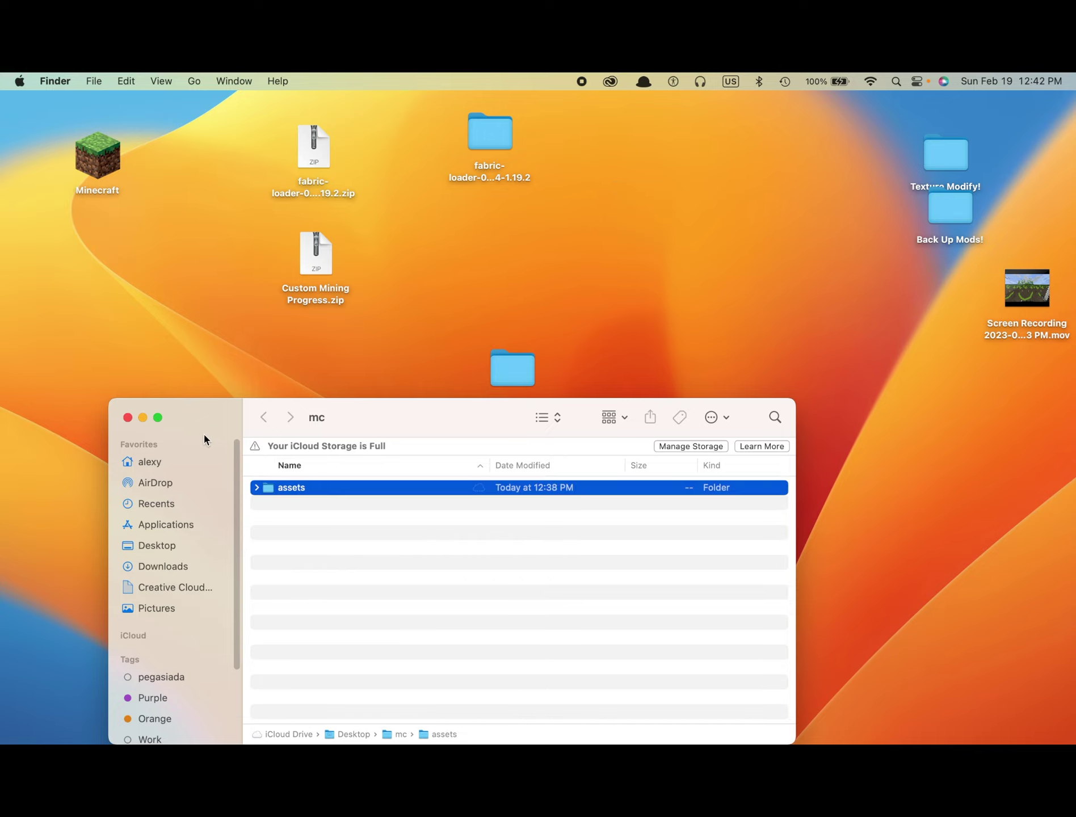
left_click_drag(188, 424, 296, 285)
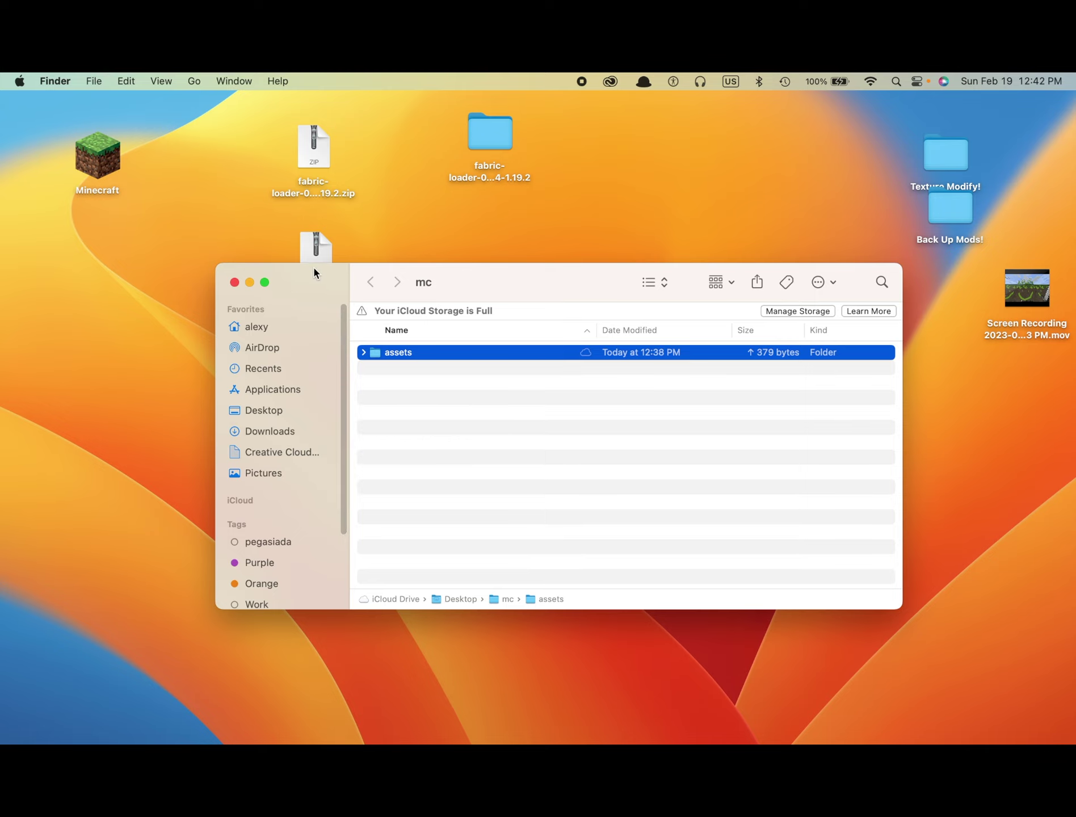
Expand Custom Mining Progress.zip into a Custom mining progress folder on the desktop
left_click_drag(312, 269, 306, 318)
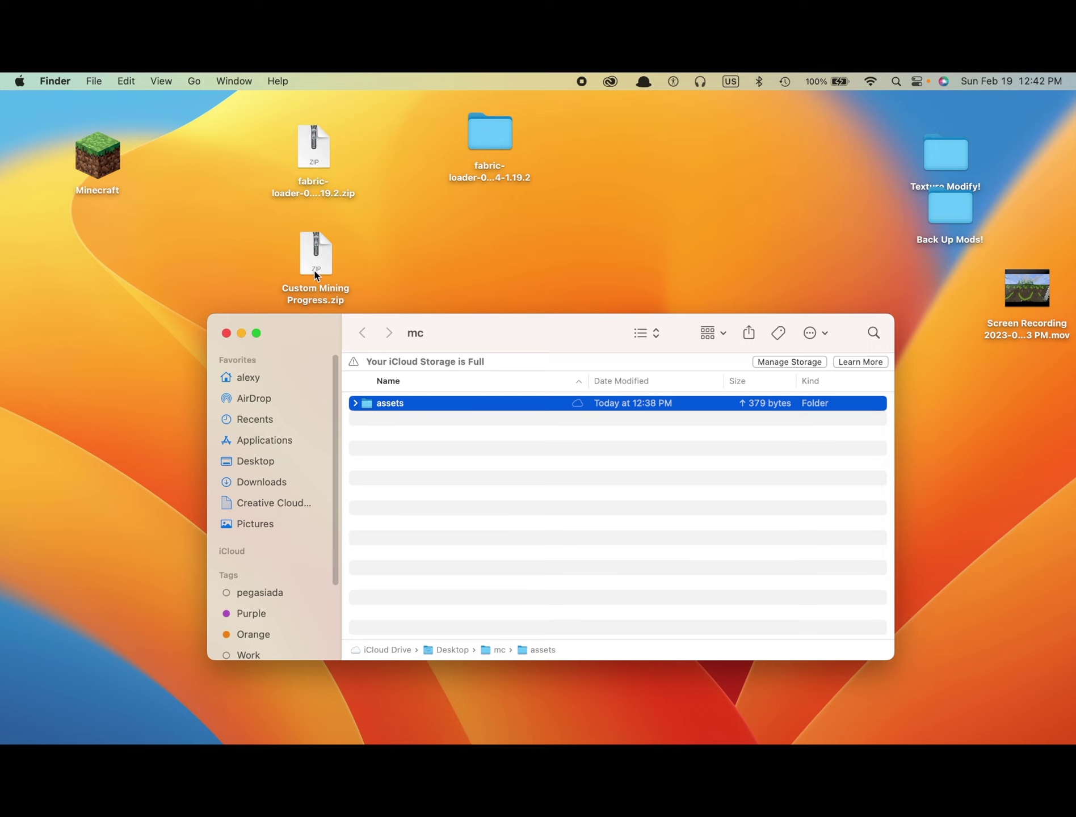
left_click_drag(300, 268, 198, 206)
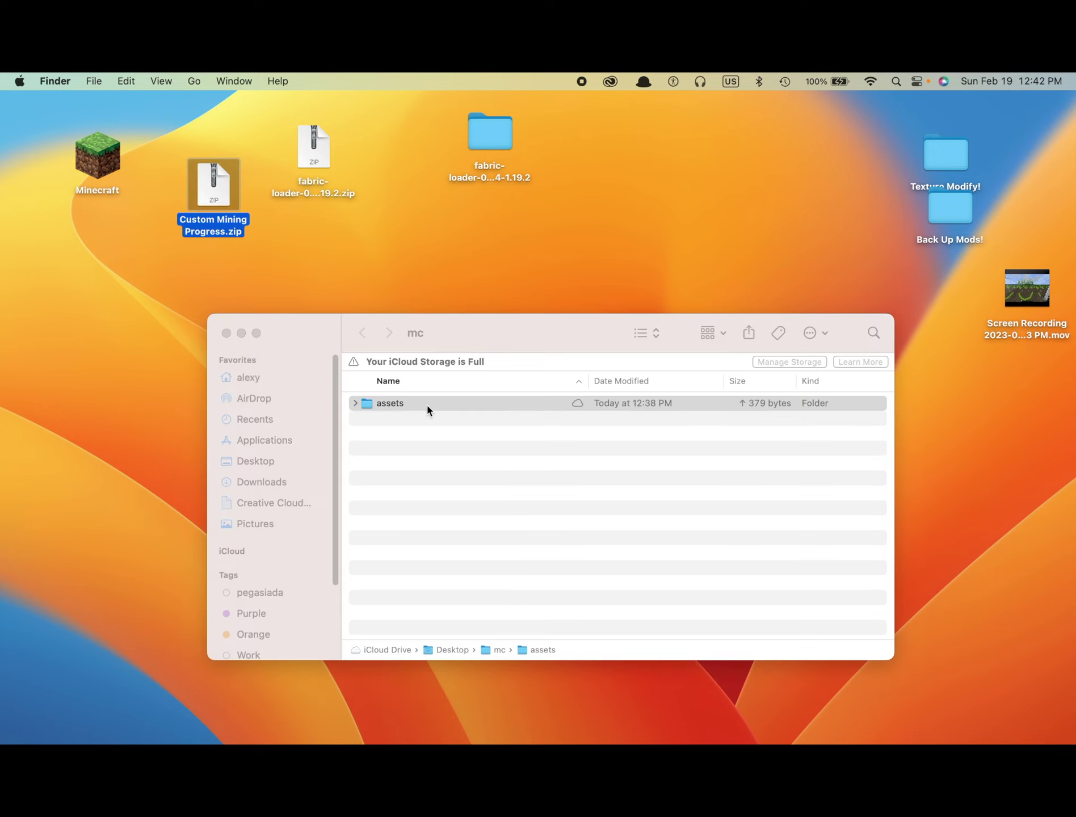
double_click(214, 200)
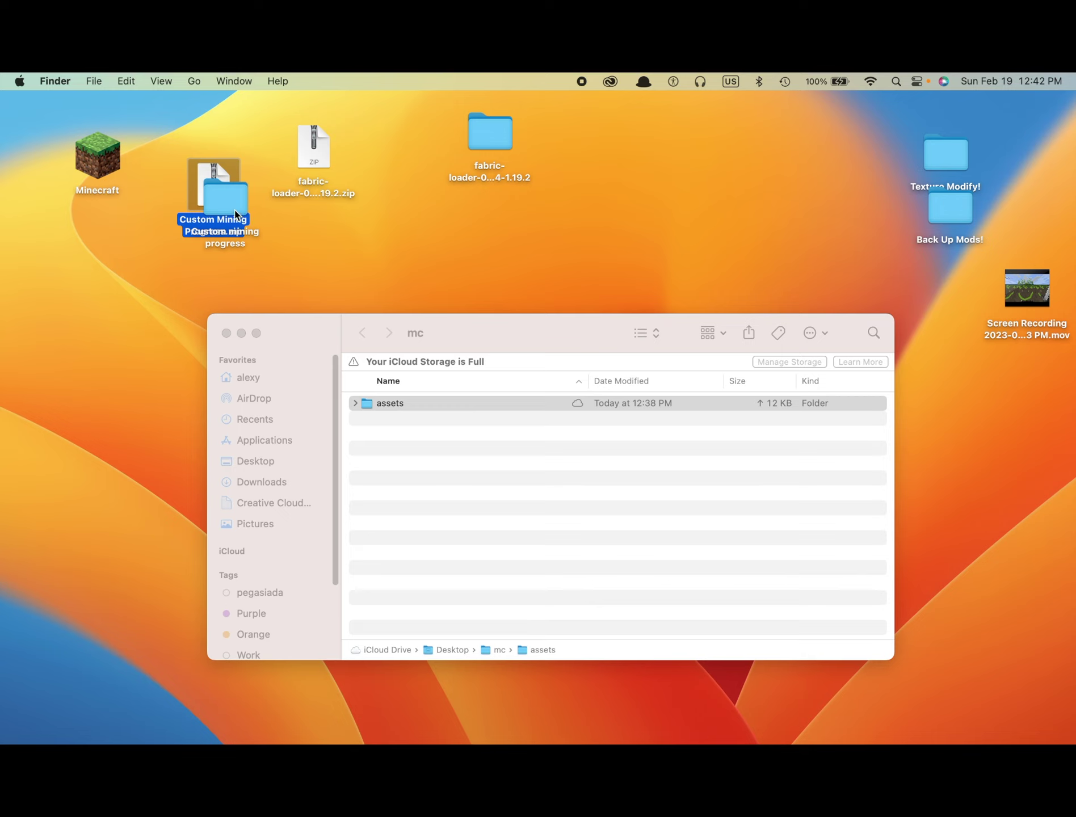
left_click_drag(235, 214, 318, 220)
Copy pack.mcmeta from the Custom mining progress folder and close that folder's window
double_click(318, 220)
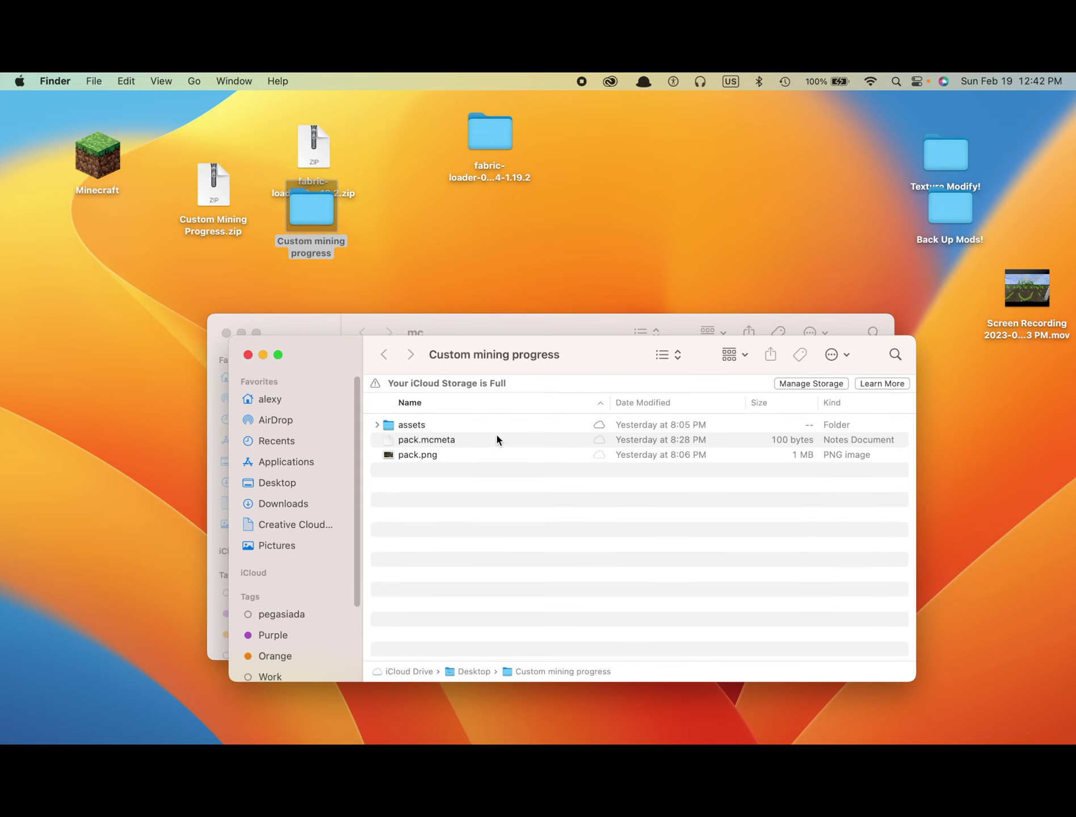
left_click(399, 441)
right_click(399, 438)
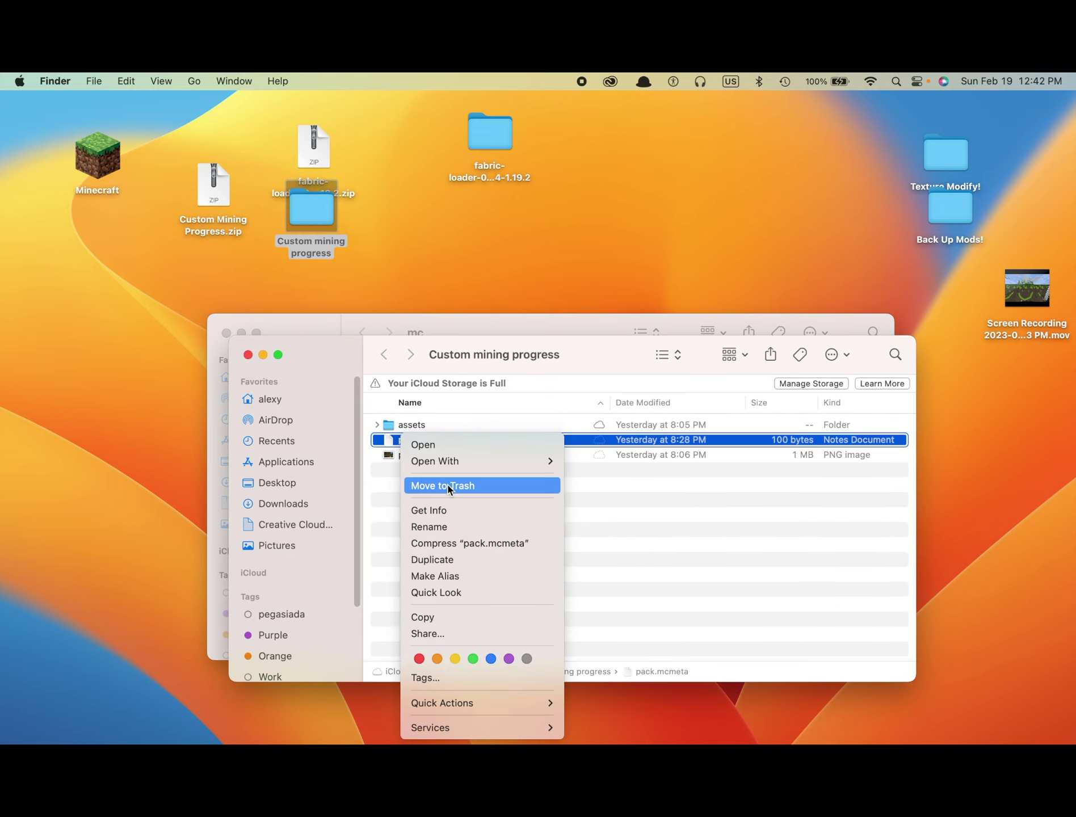
left_click(437, 618)
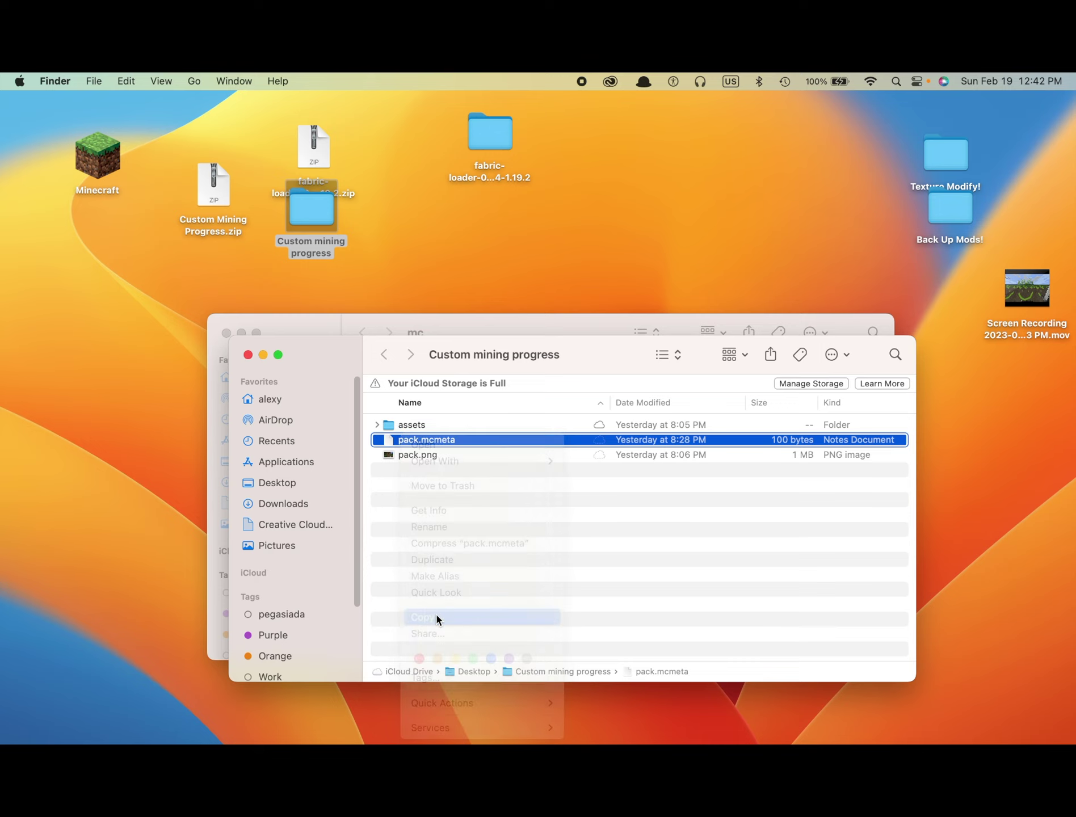
left_click(248, 355)
left_click(387, 435)
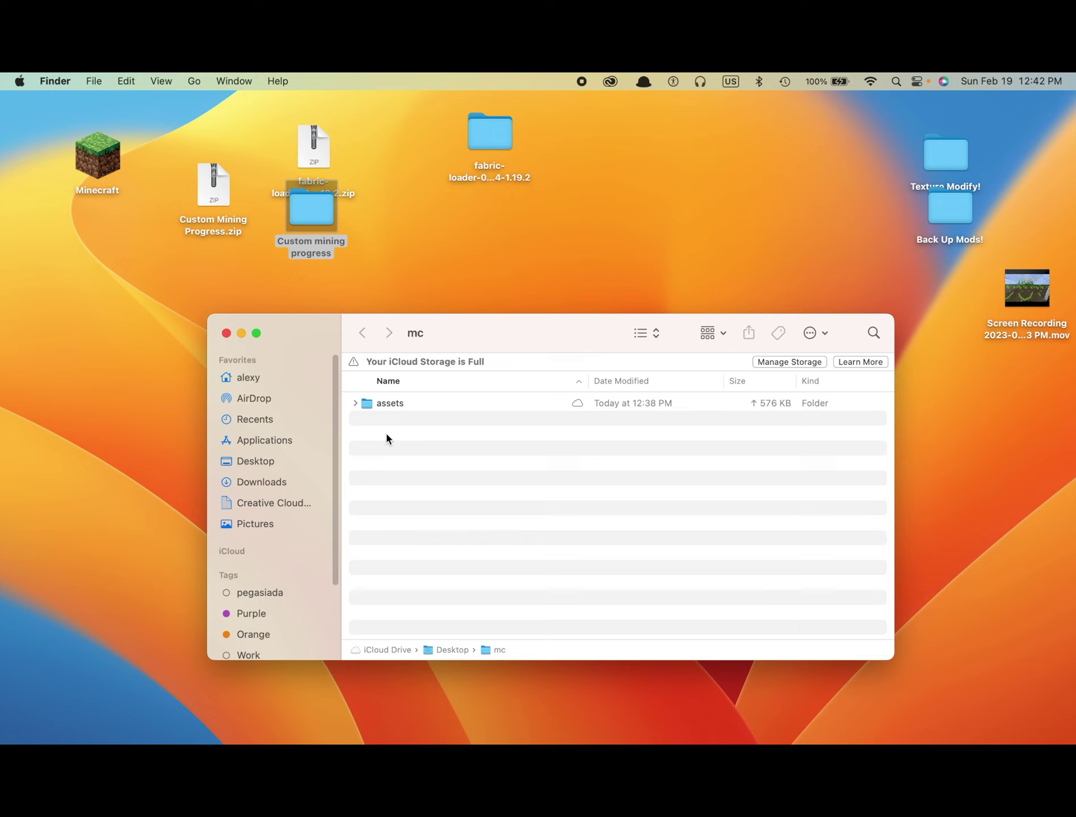
Paste pack.mcmeta into mc, then open assets/minecraft/textures
key("super+v")
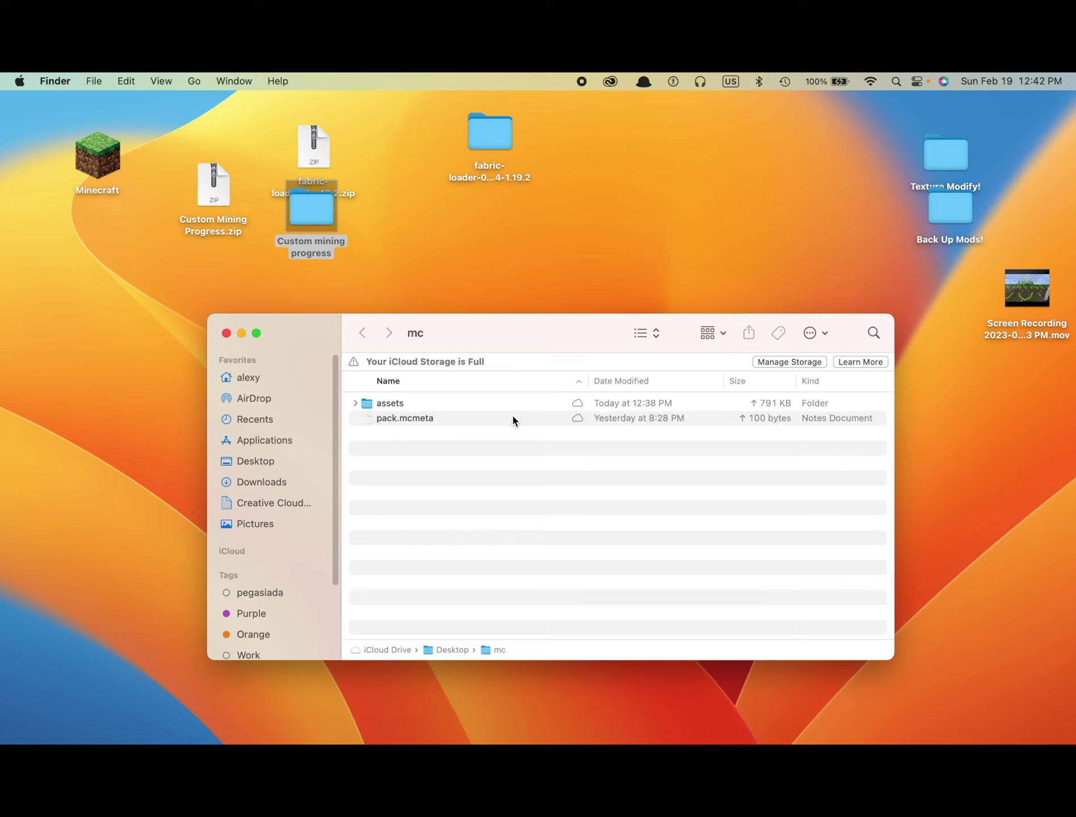
double_click(370, 405)
double_click(372, 406)
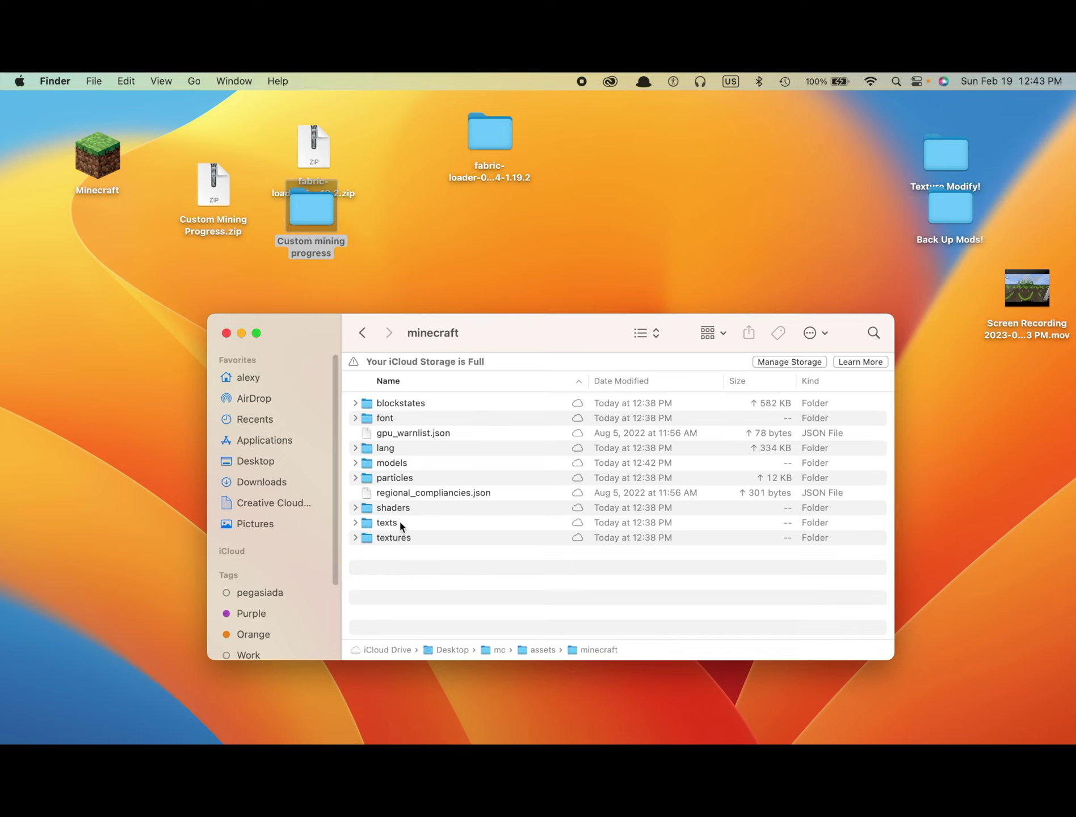
left_click(400, 538)
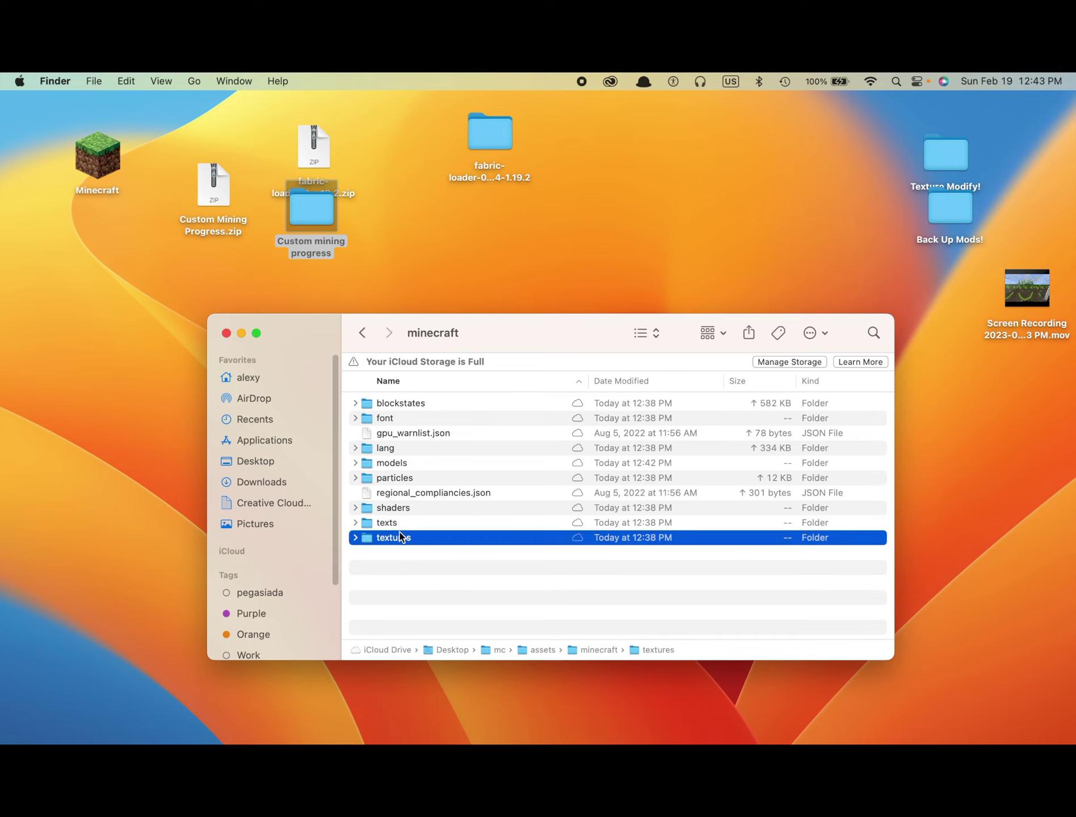
double_click(400, 537)
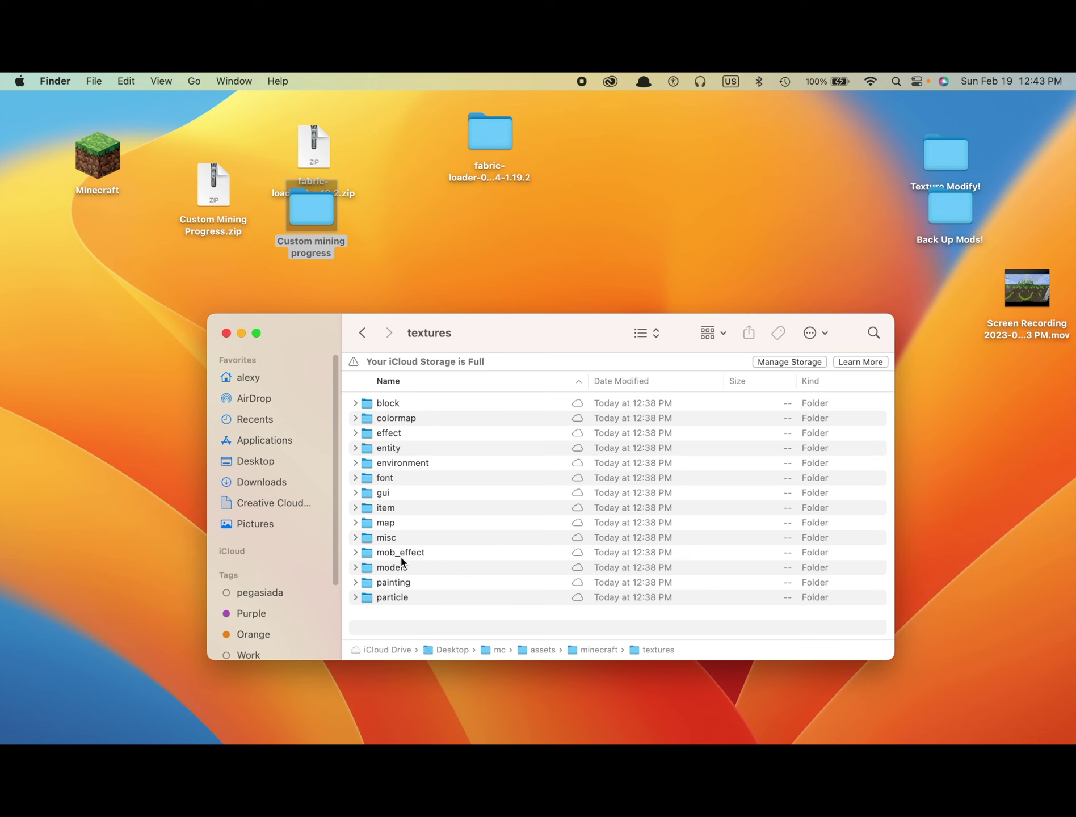
Open the item folder and drag apple.png out onto the desktop
double_click(407, 508)
left_click(367, 478)
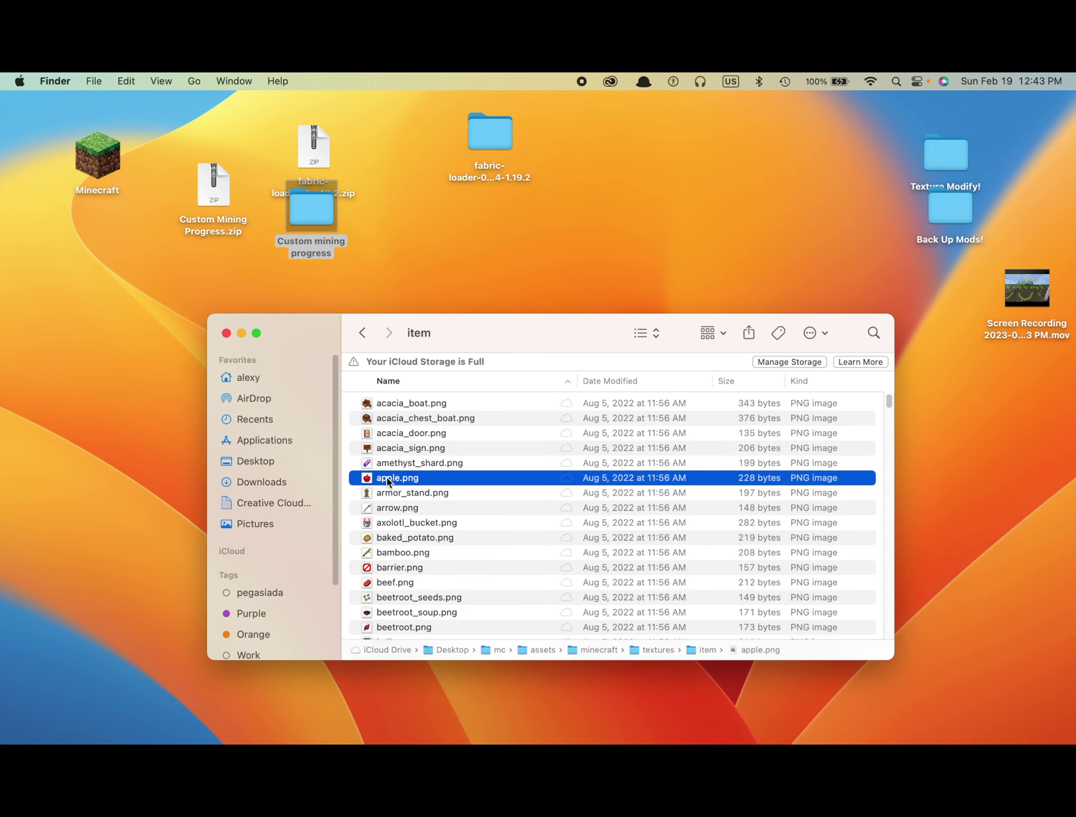
left_click_drag(366, 478, 136, 340)
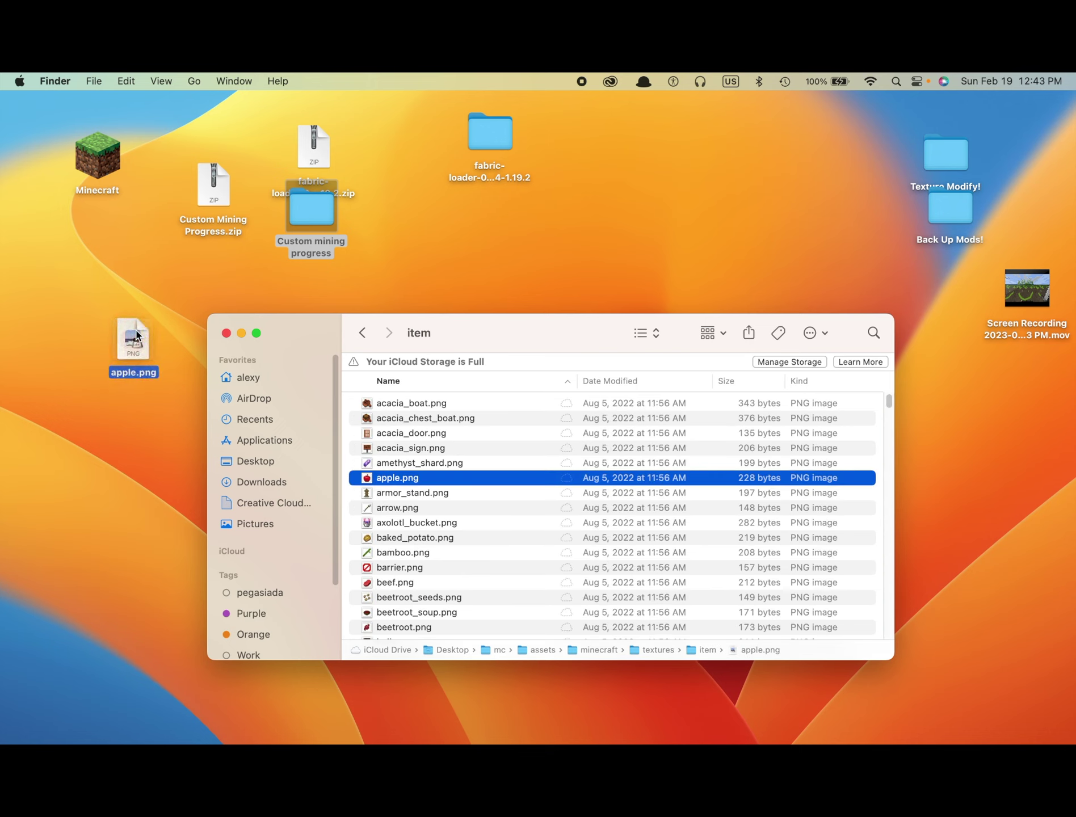
Rename brick.png in the item folder to apple.png
scroll(369, 494, "down", 5)
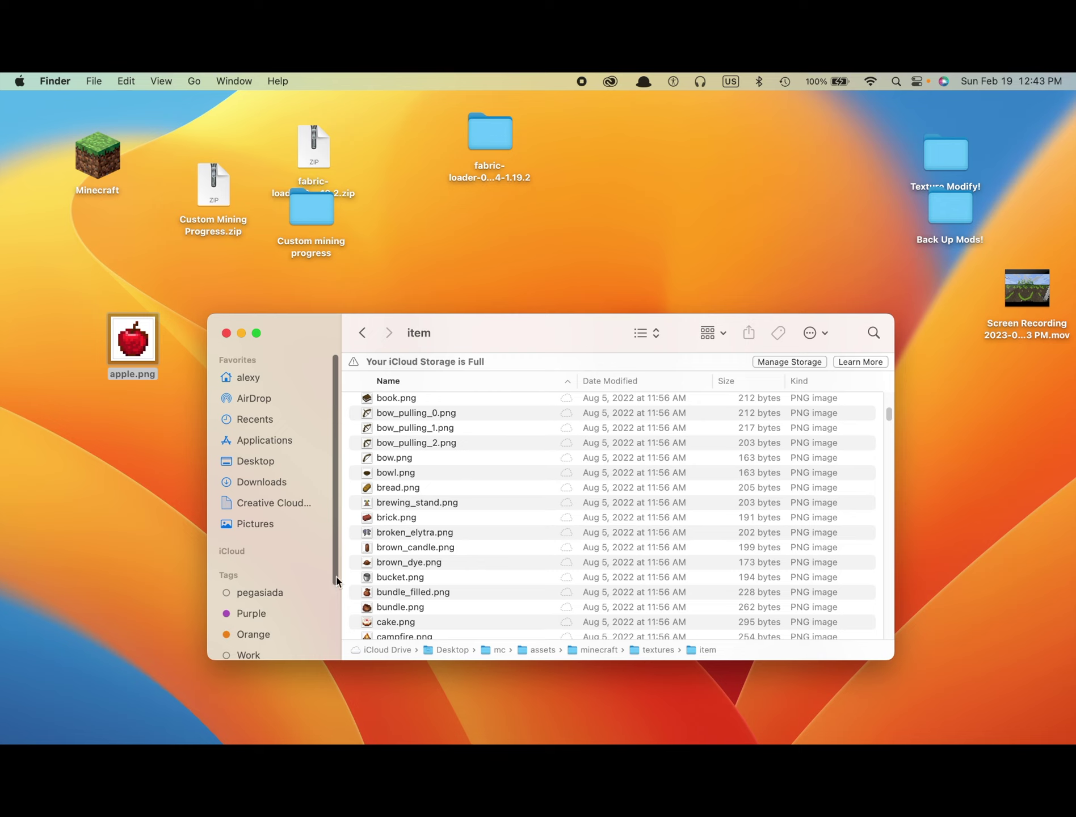
left_click(372, 519)
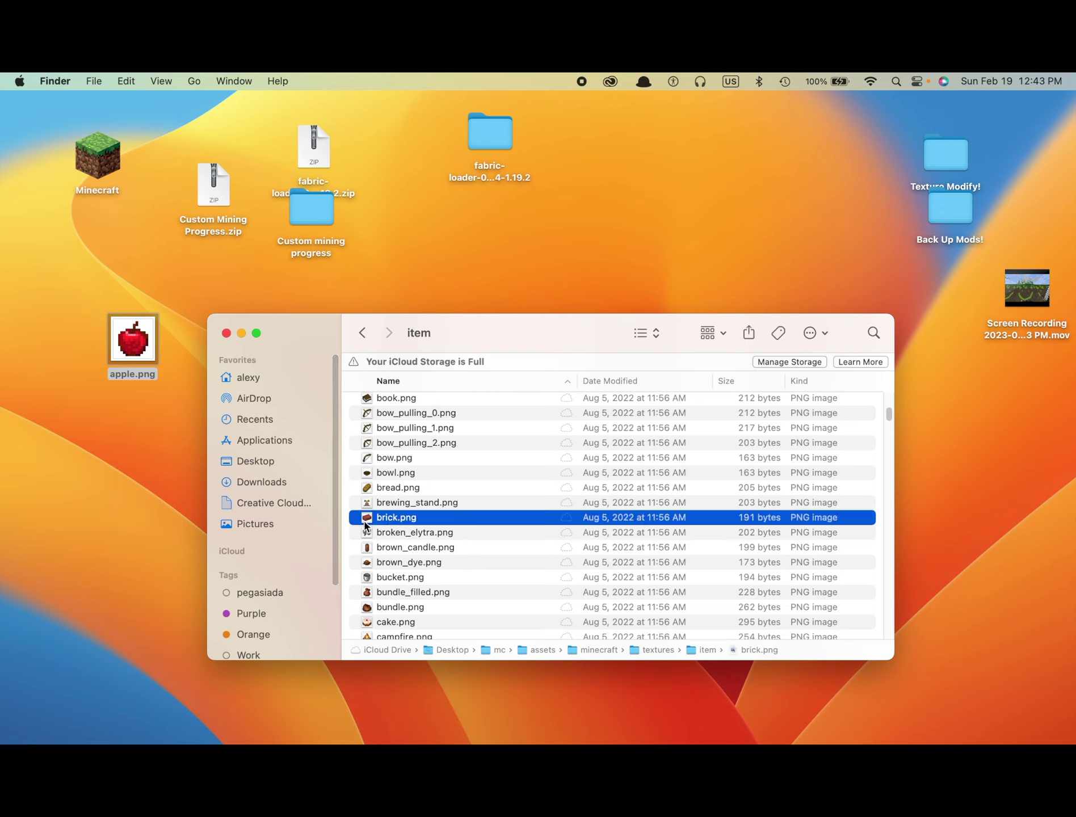
key("Return")
type("apple")
key("Return")
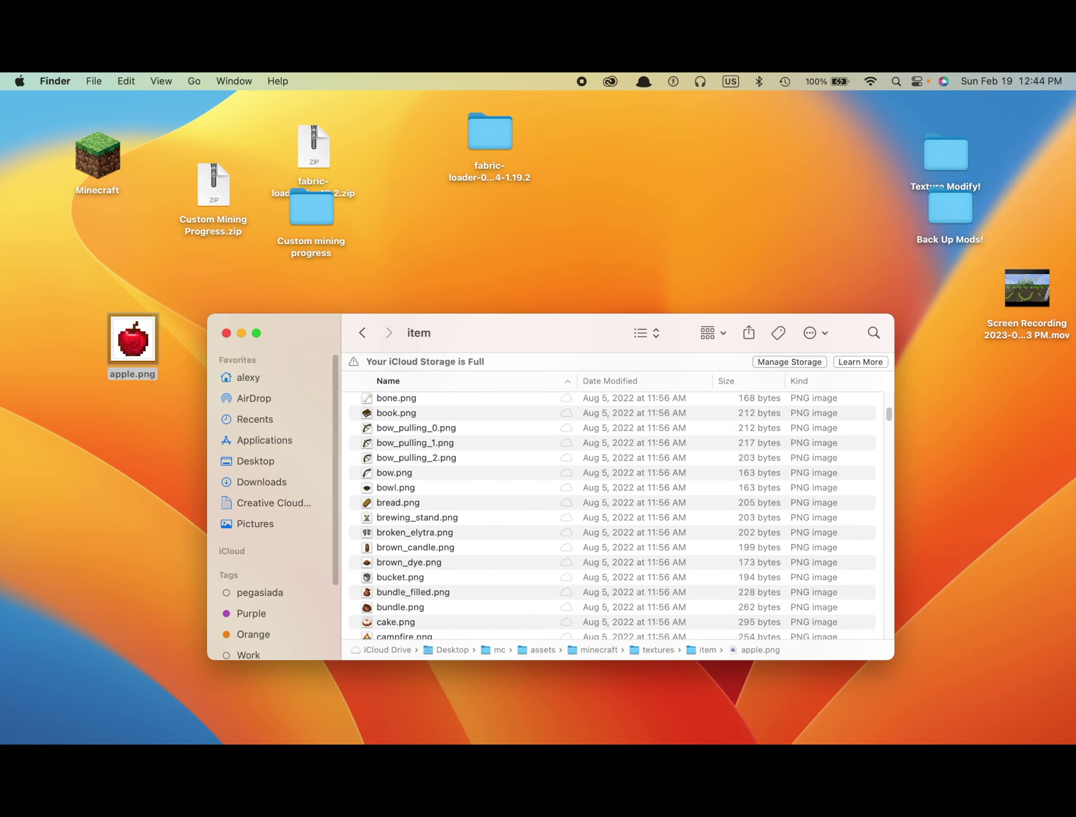
Rename the desktop apple.png to brick.png, move it into item, and close the window
left_click(130, 375)
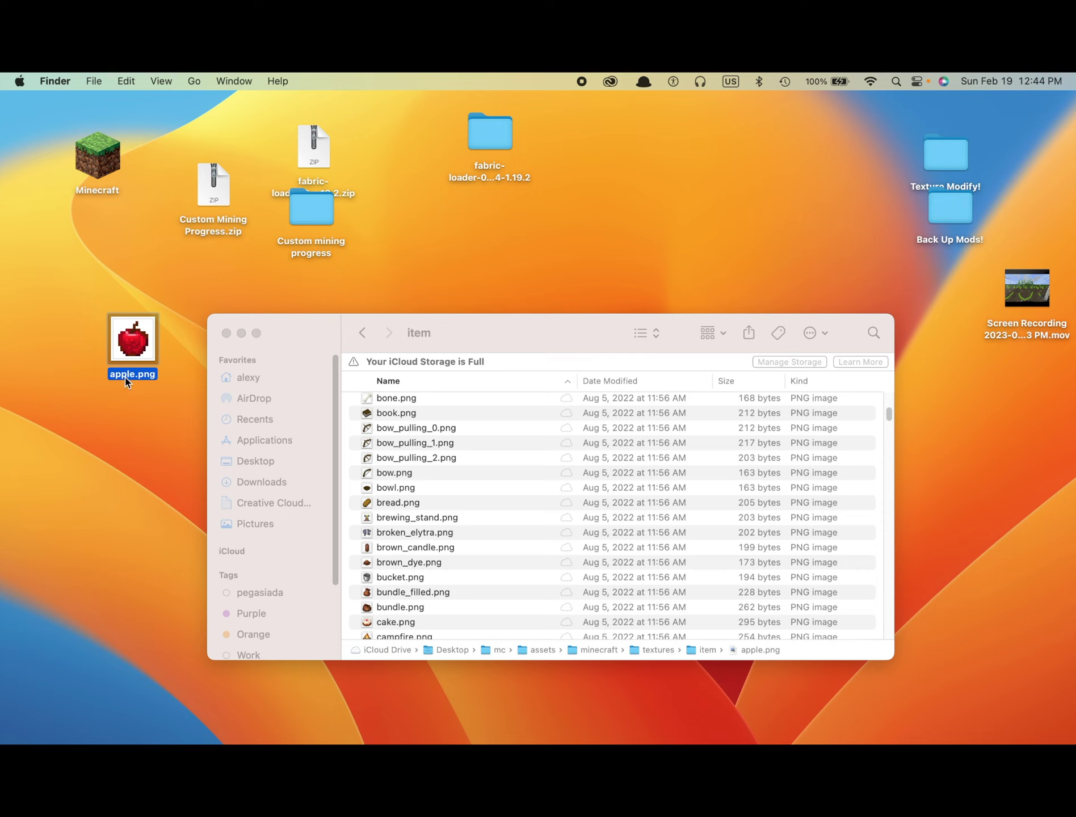
key("Return")
type("brick")
key("Return")
left_click_drag(128, 341, 427, 497)
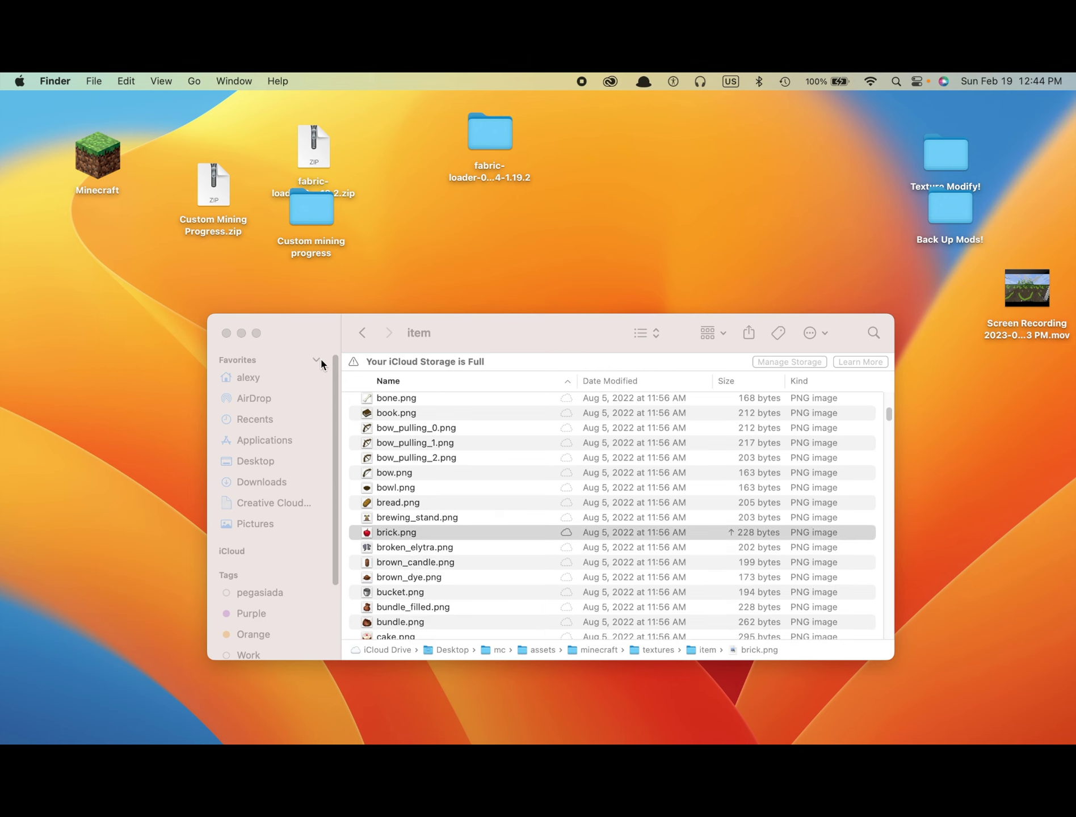
left_click(225, 333)
Return to Minecraft and reload resources so the Apple item takes the brick texture
mouse_move(681, 741)
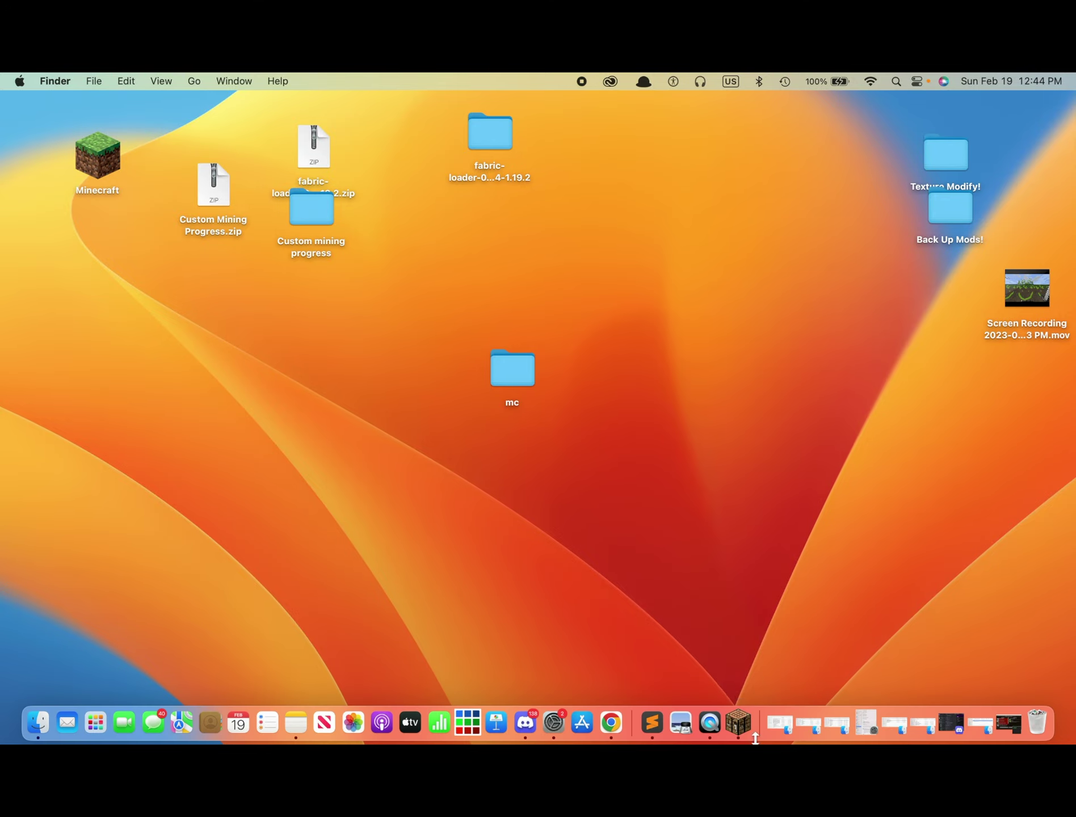
left_click(736, 737)
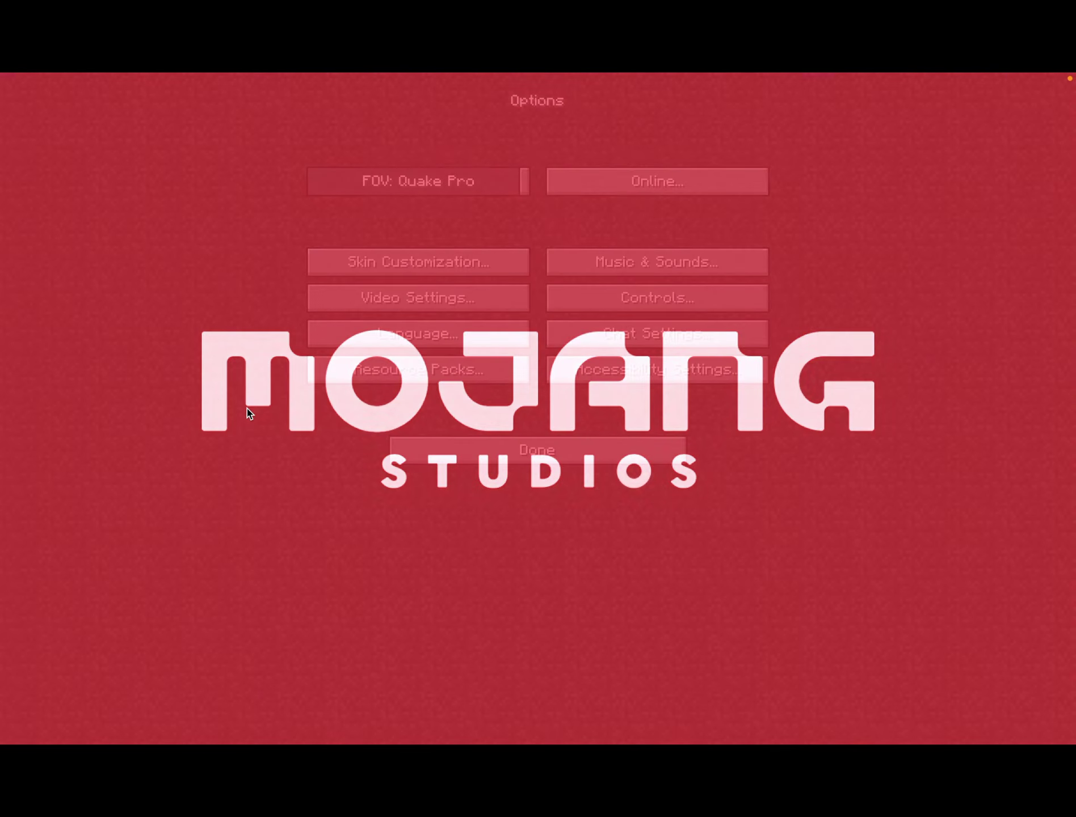
key("Escape")
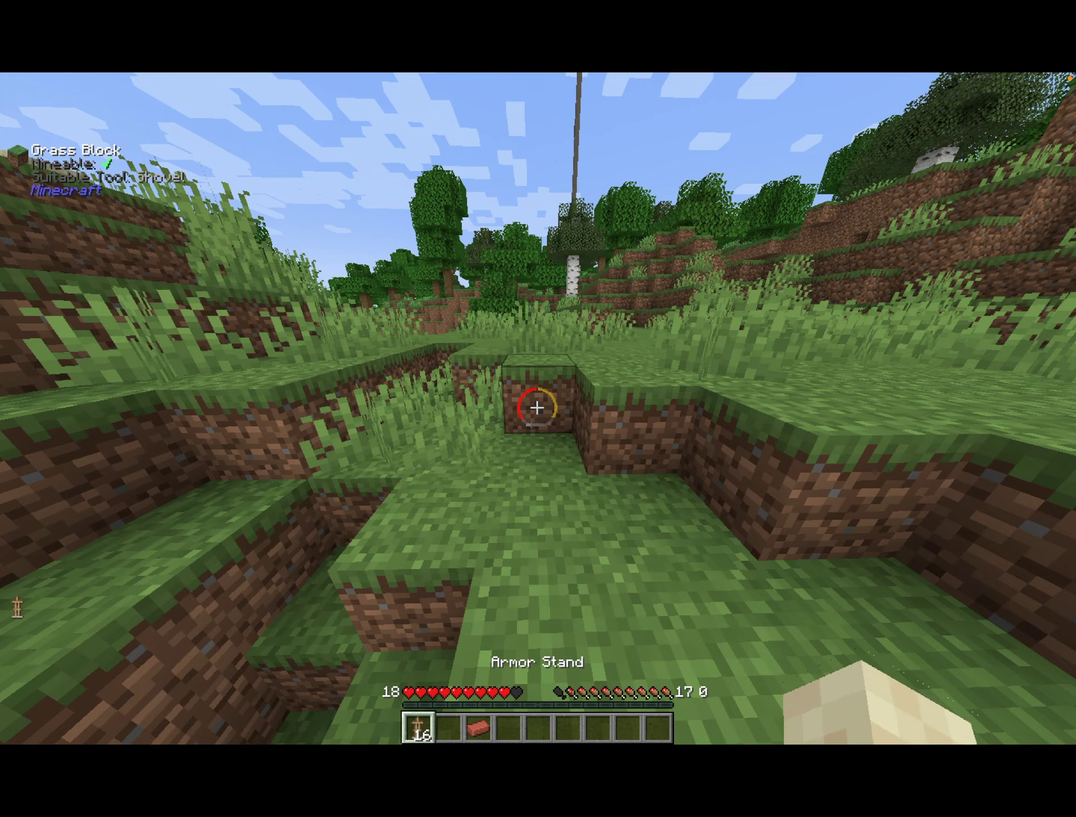
Hold the Apple from slot 3, walk into the grass field and eat it
key("3")
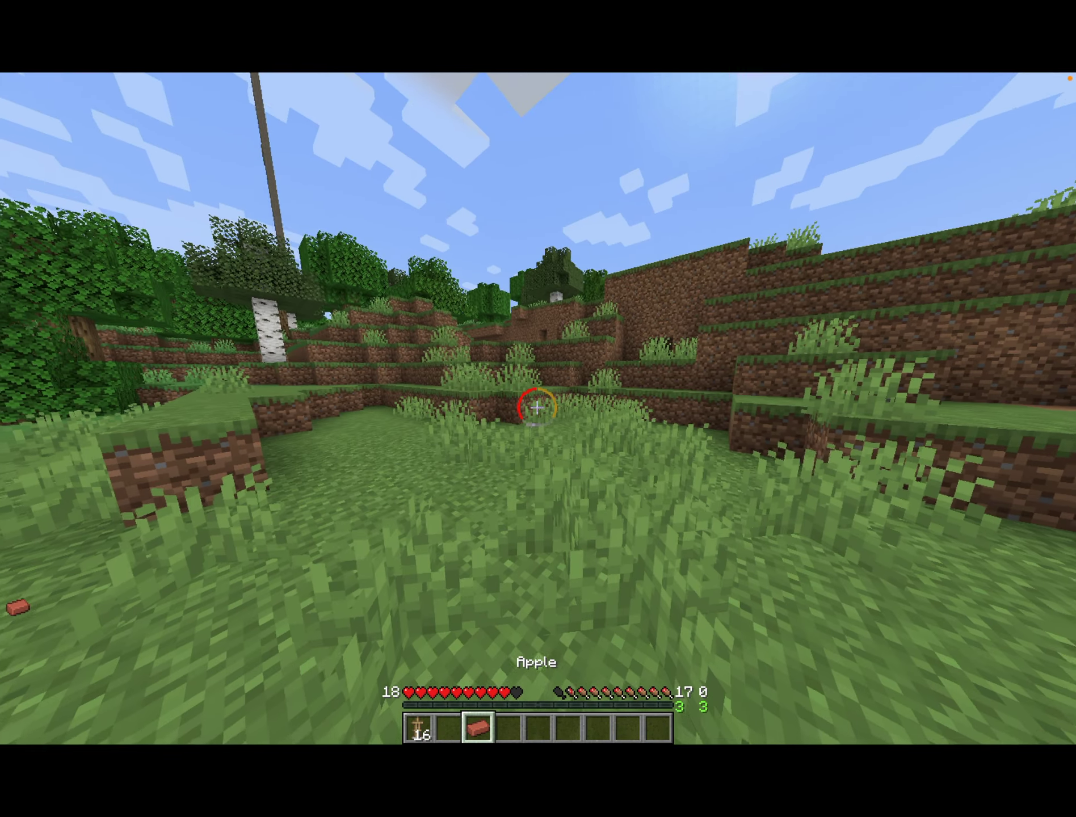
key("w")
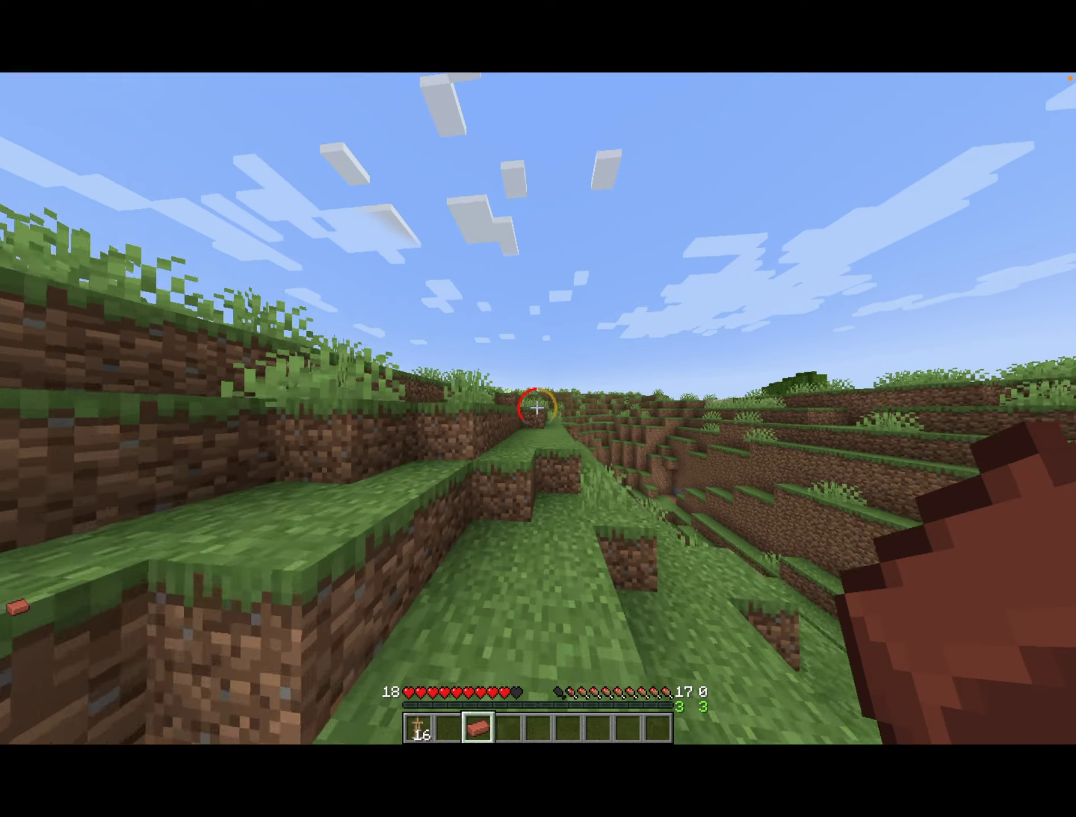
key("w")
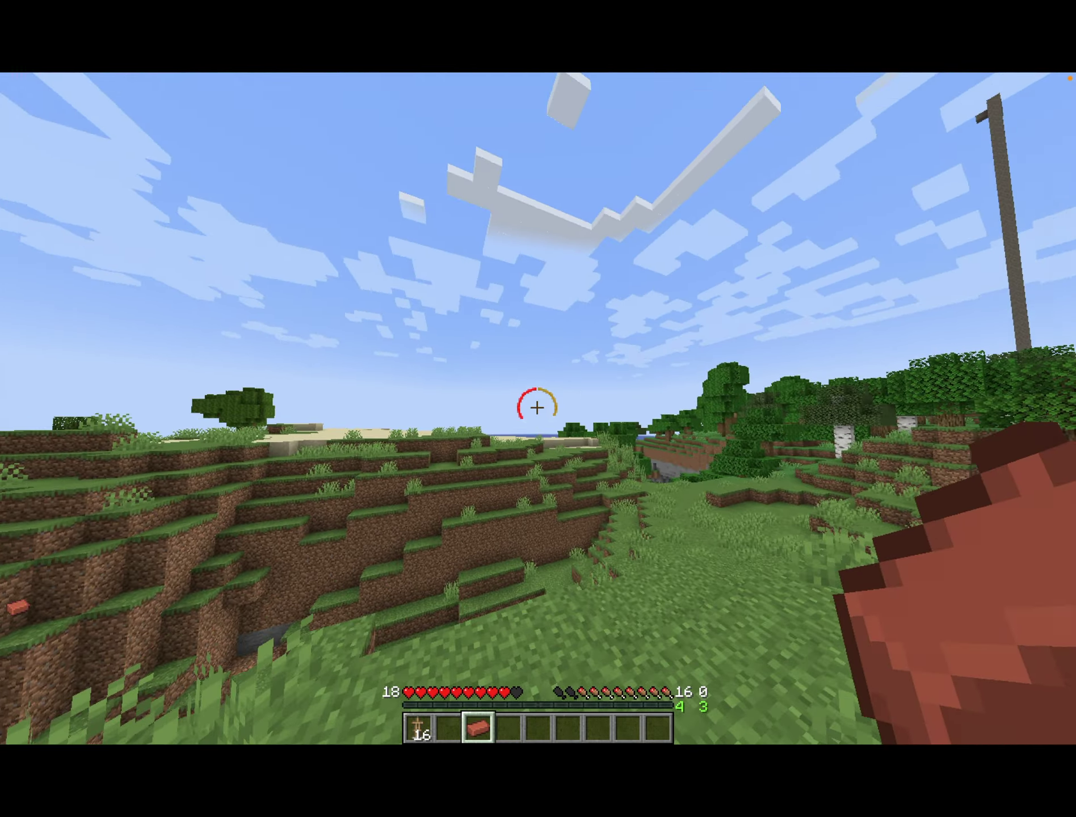
right_click(537, 407)
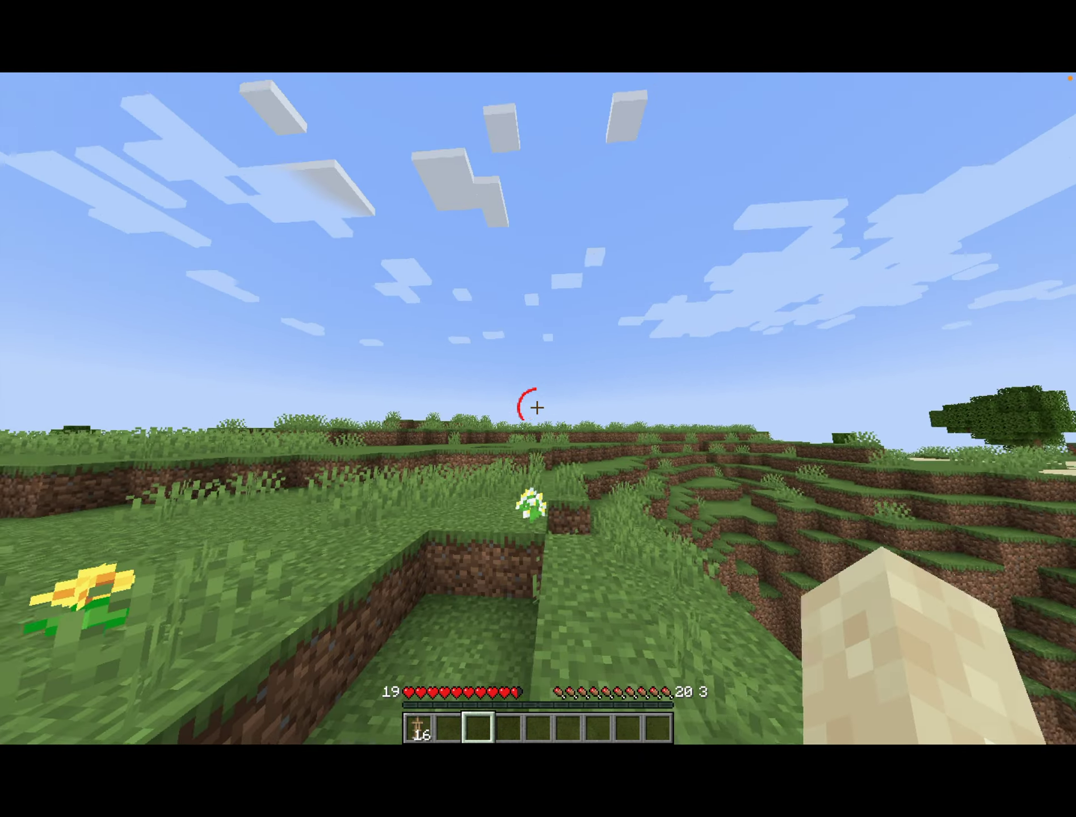
Hold armor stands from slot 1, walk toward the trees and place one on the grass
key("w")
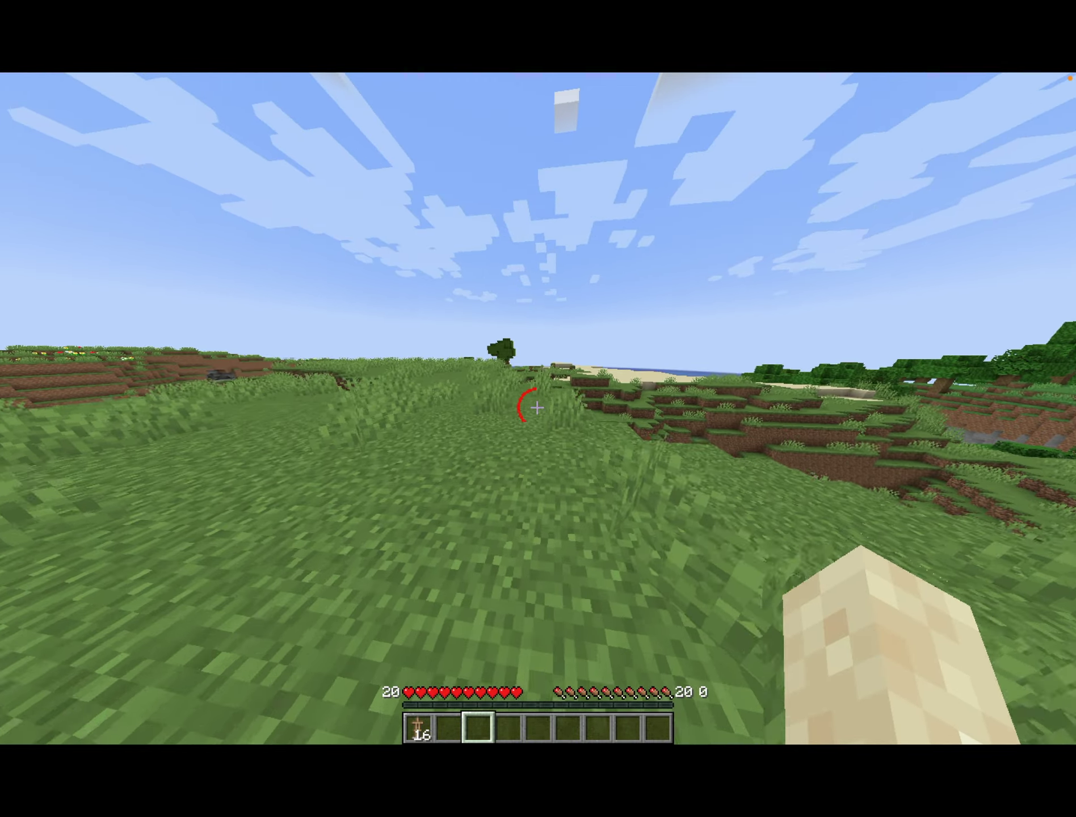
key("1")
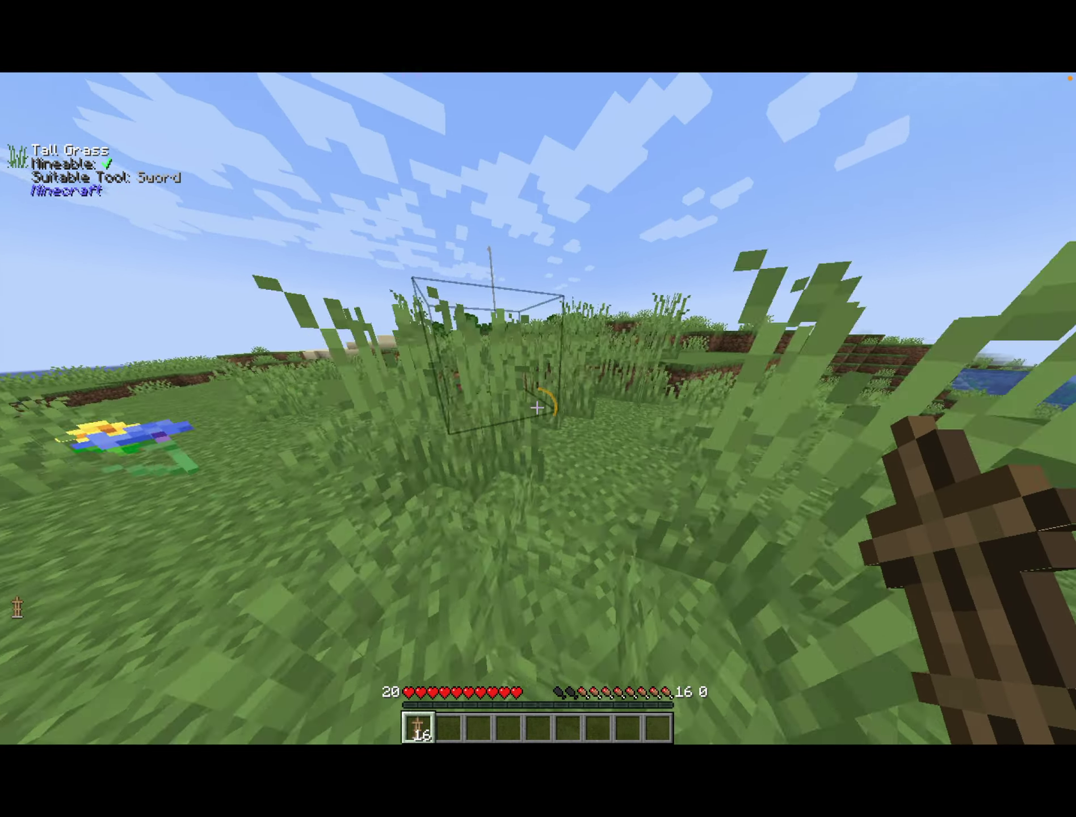
key("w")
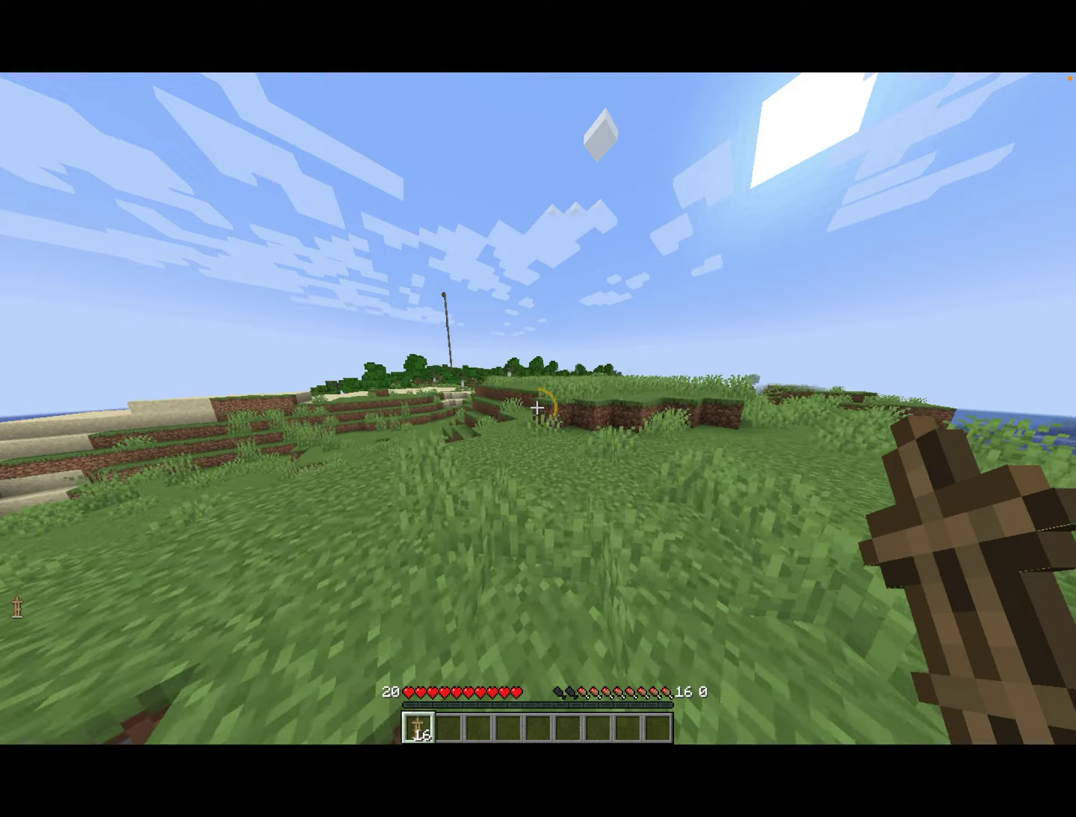
key("w")
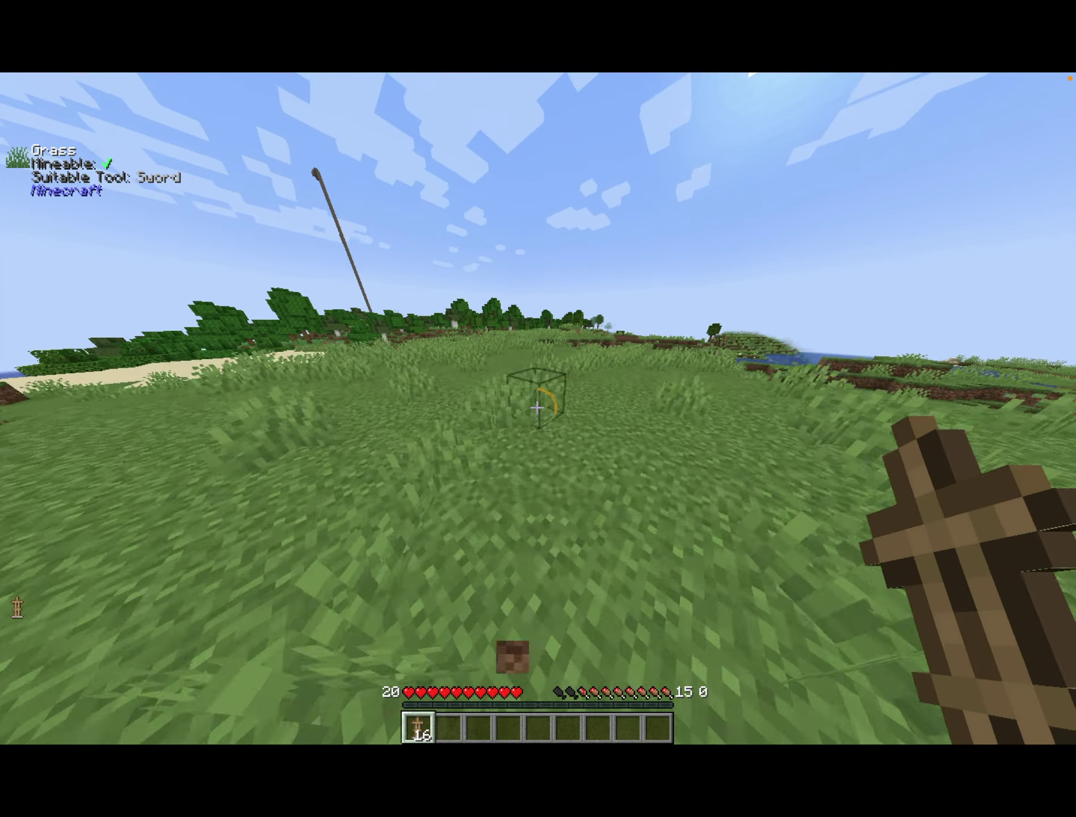
key("w")
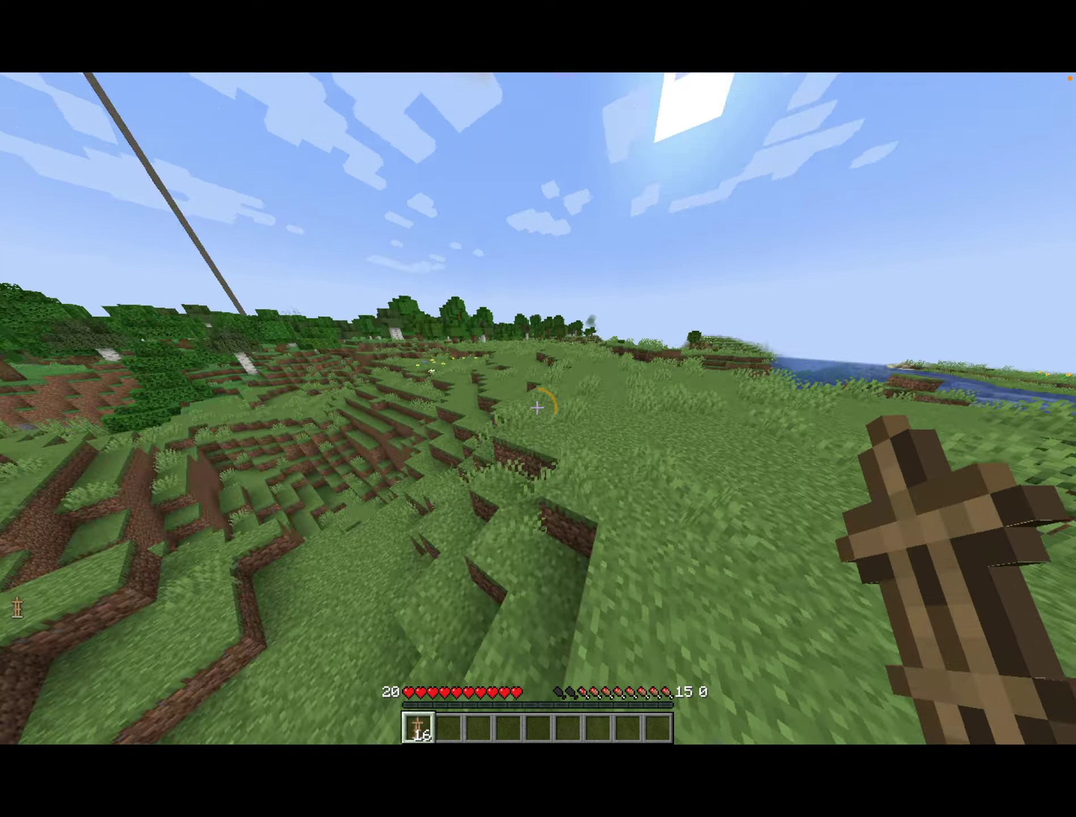
right_click(536, 407)
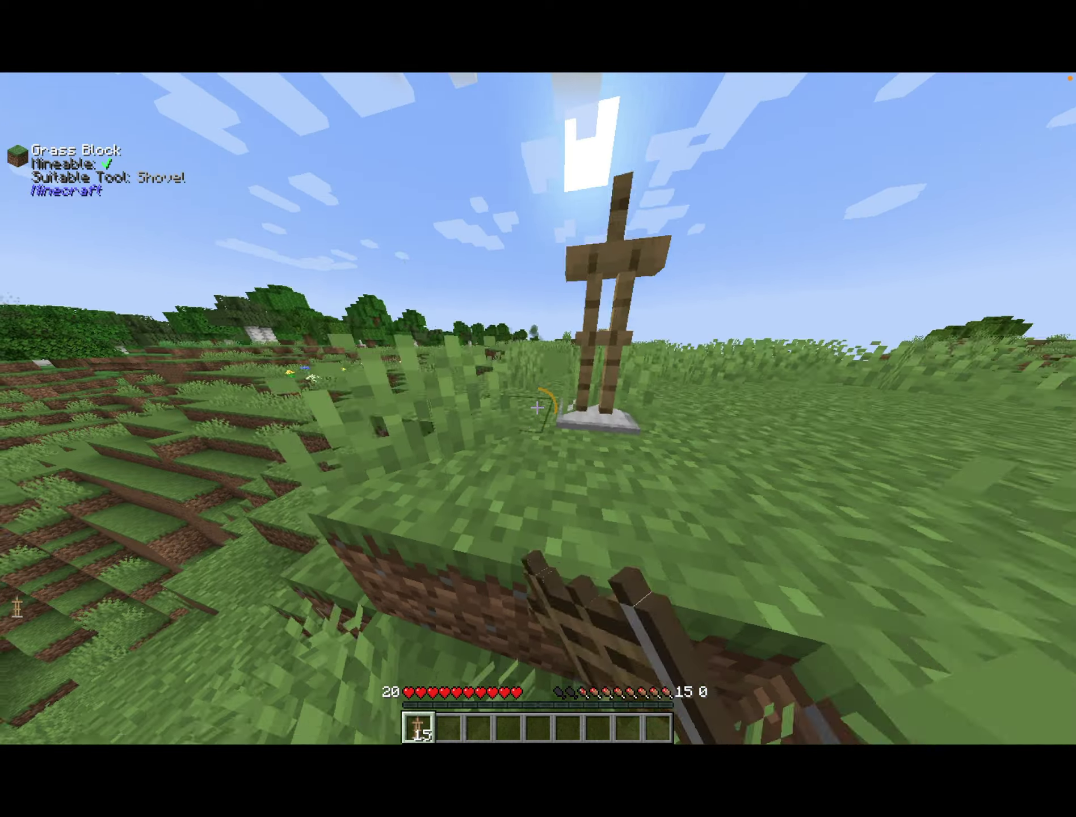